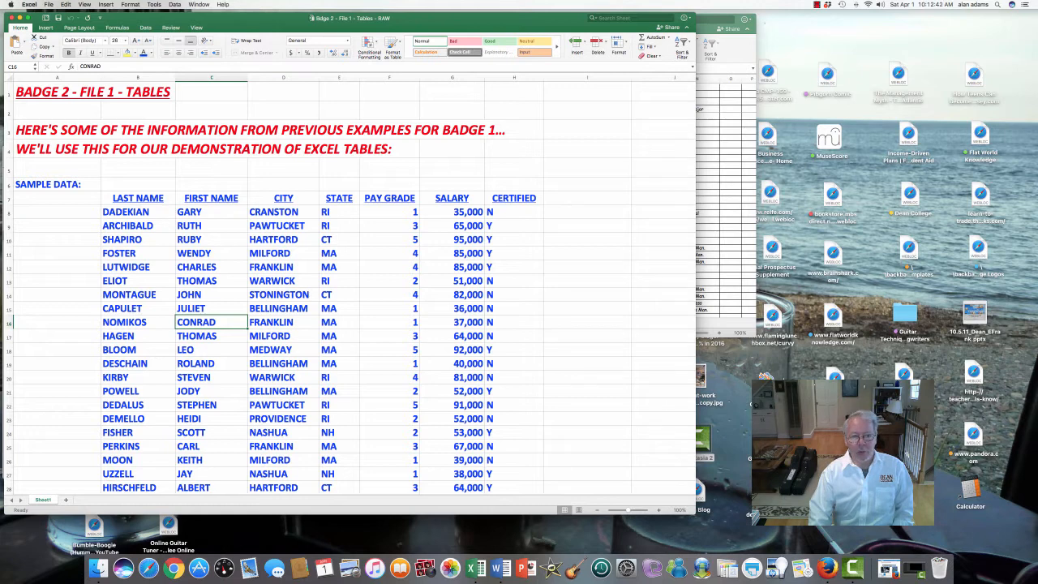
Examine the sample data from the CITY through CERTIFIED columns, its last rows and the empty cells around the data block
{"action": "left_click_drag", "start_coordinate": [283, 198], "coordinate": [339, 239]}
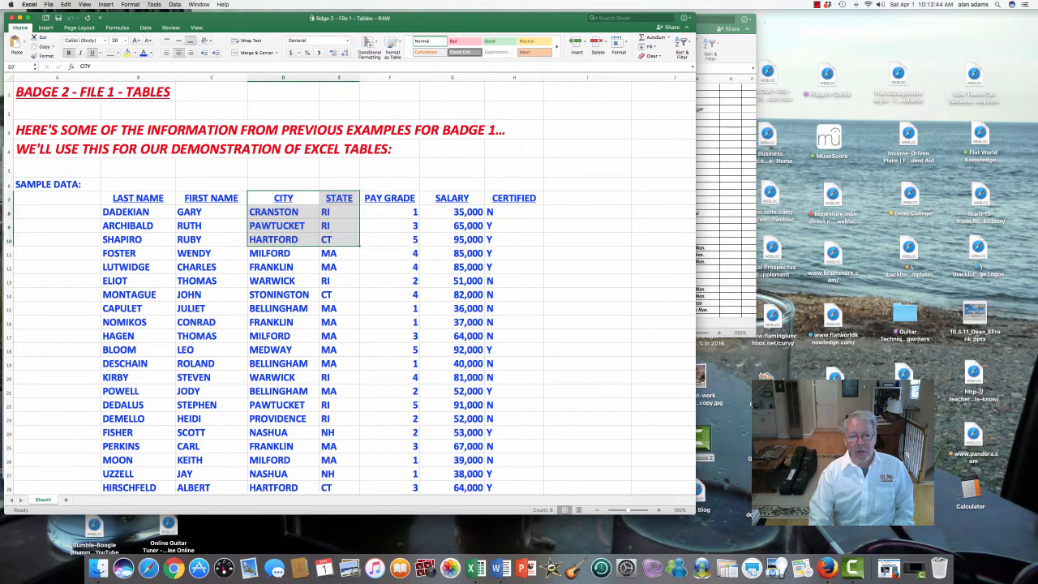
{"action": "left_click_drag", "start_coordinate": [389, 198], "coordinate": [452, 253]}
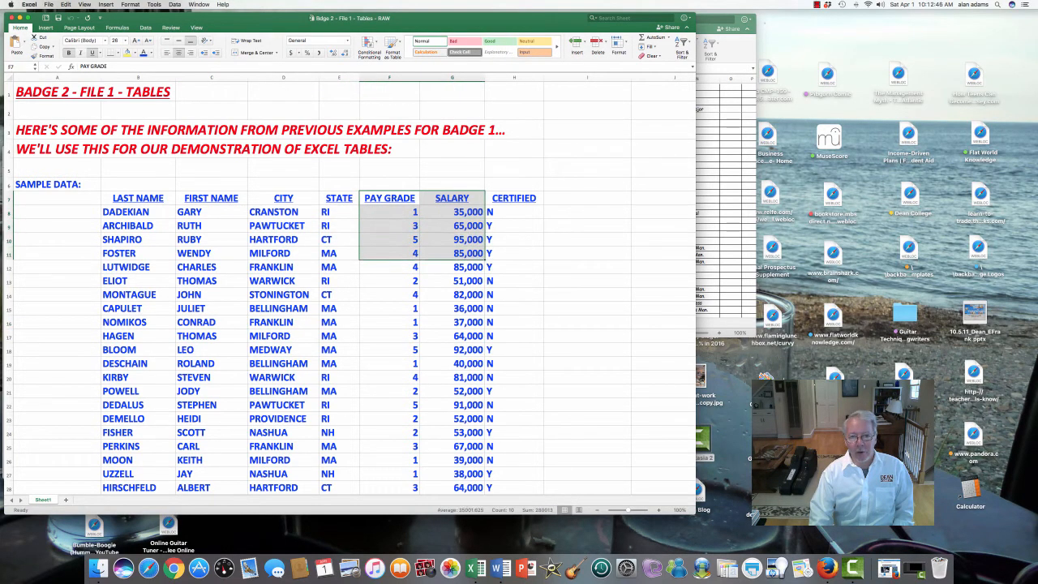
{"action": "left_click_drag", "start_coordinate": [514, 199], "coordinate": [514, 294]}
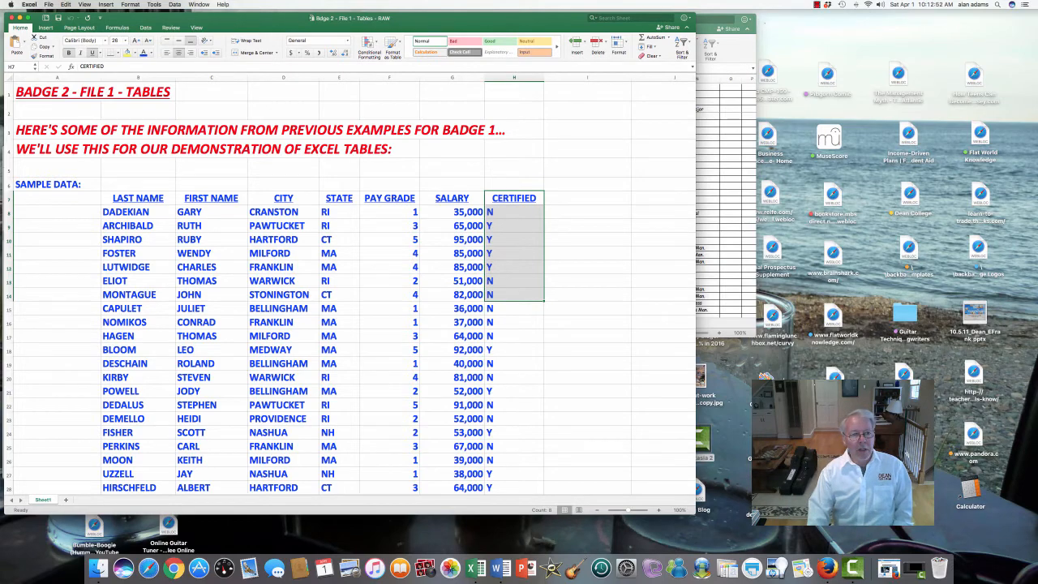
{"action": "scroll", "coordinate": [351, 288], "scroll_direction": "down", "scroll_amount": 5}
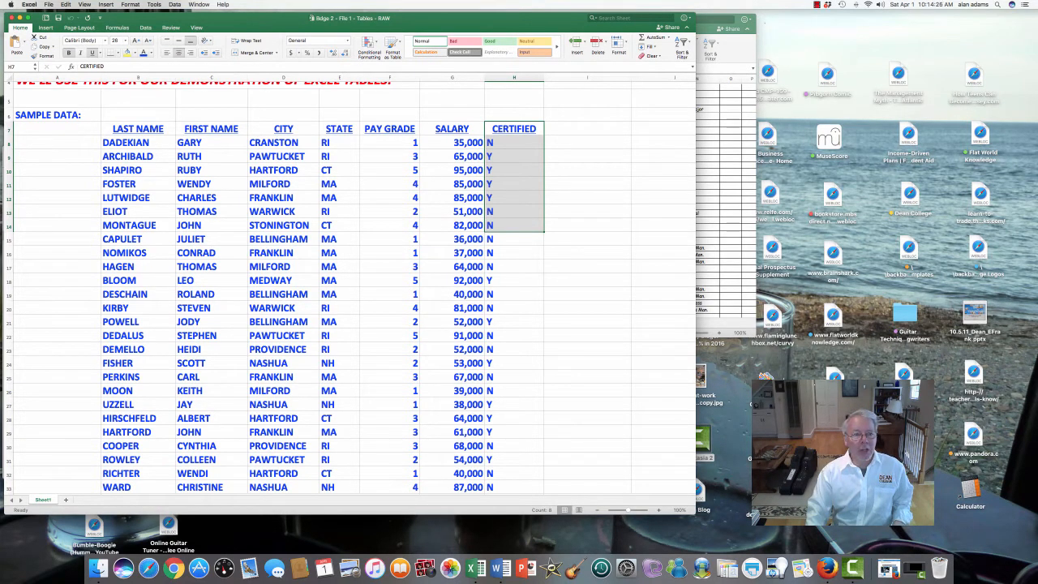
{"action": "left_click_drag", "start_coordinate": [56, 128], "coordinate": [627, 459]}
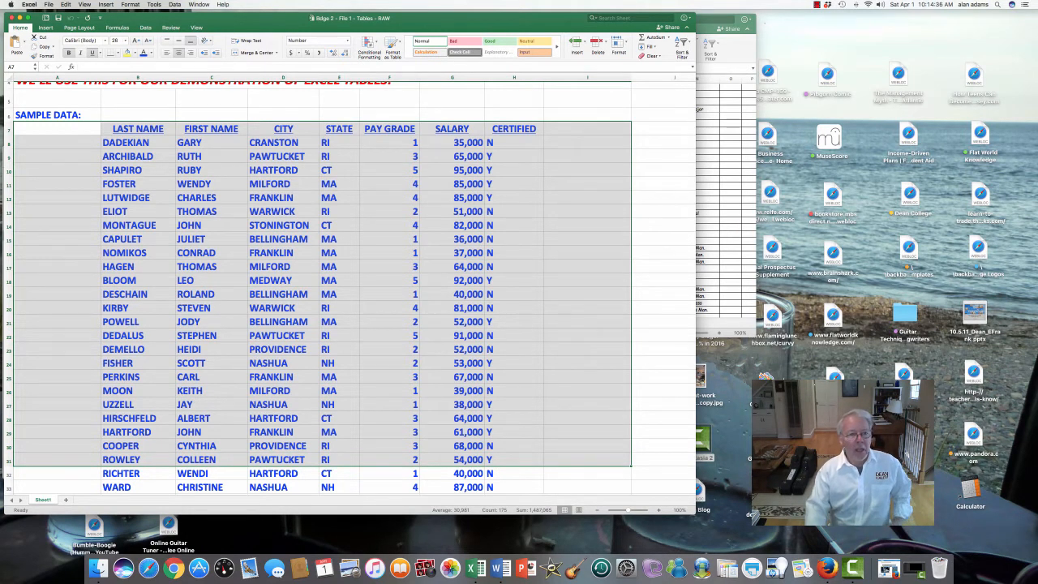
{"action": "left_click", "coordinate": [212, 280]}
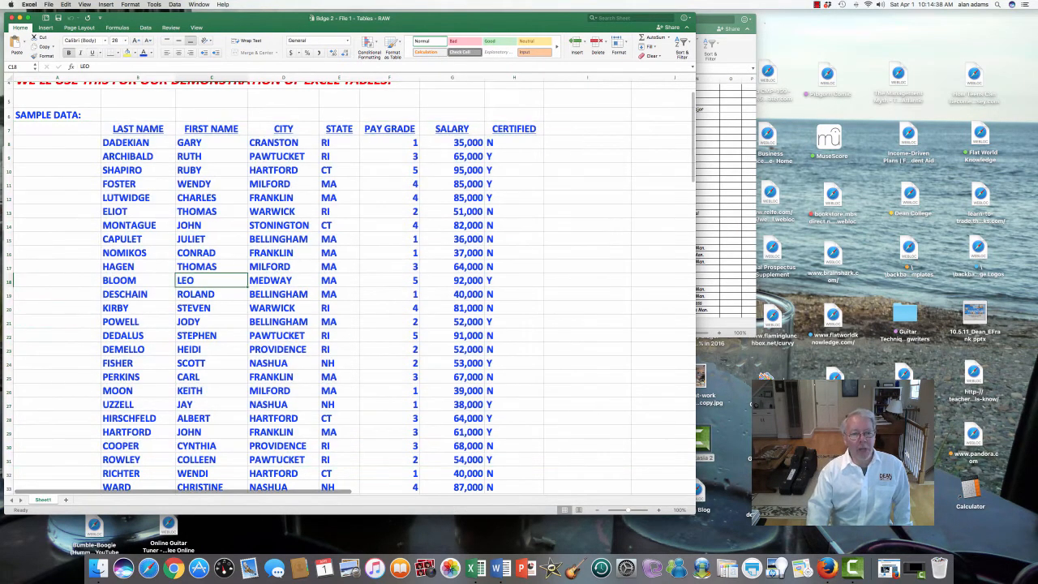
{"action": "scroll", "coordinate": [211, 280], "scroll_direction": "down", "scroll_amount": 8}
{"action": "mouse_move", "coordinate": [137, 391]}
{"action": "left_mouse_down"}
{"action": "mouse_move", "coordinate": [284, 474]}
{"action": "mouse_move", "coordinate": [389, 486]}
{"action": "mouse_move", "coordinate": [389, 462]}
{"action": "left_mouse_up"}
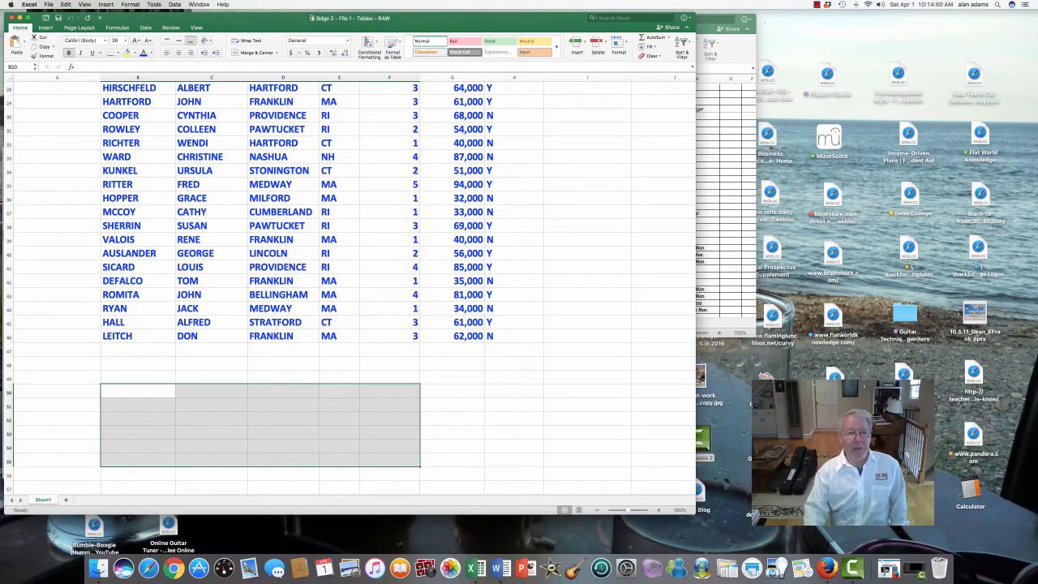
{"action": "scroll", "coordinate": [349, 284], "scroll_direction": "up", "scroll_amount": 5}
{"action": "scroll", "coordinate": [348, 284], "scroll_direction": "up", "scroll_amount": 5}
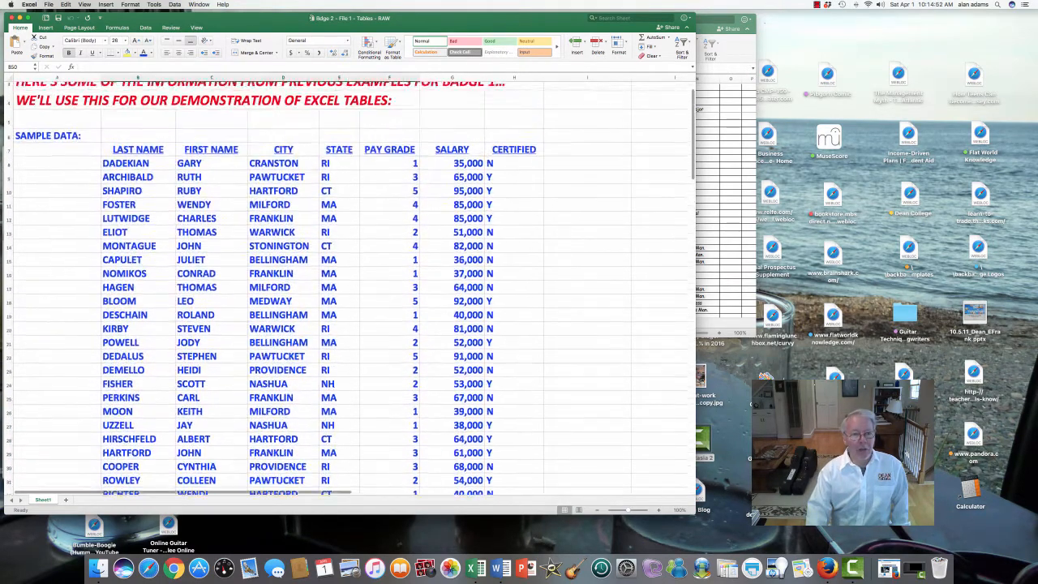
{"action": "left_click_drag", "start_coordinate": [140, 375], "coordinate": [240, 402]}
{"action": "left_click", "coordinate": [138, 182]}
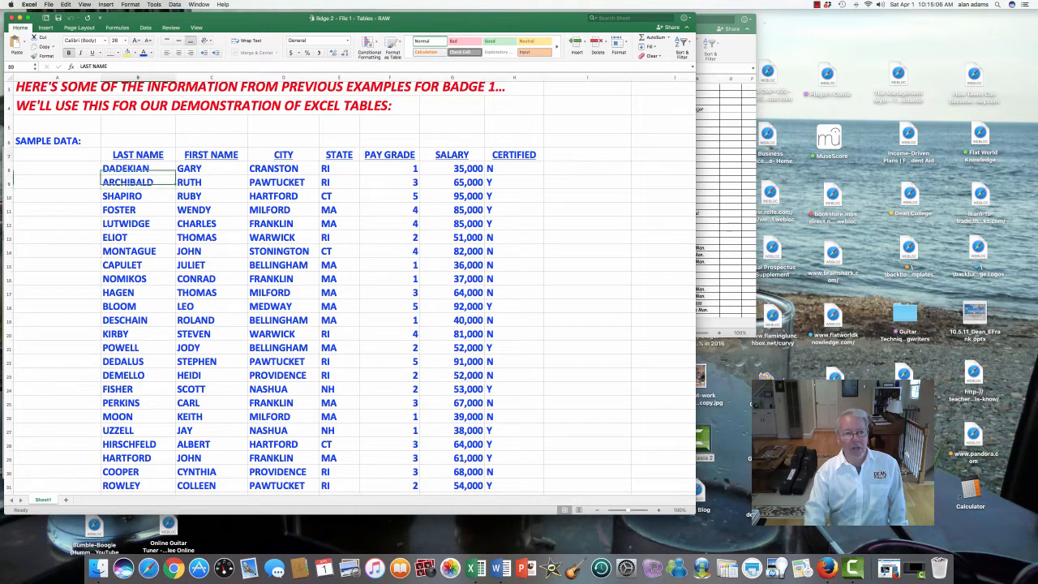
Convert the sample data range B7:H46 into a table, using its first row as headers
{"action": "left_click_drag", "start_coordinate": [137, 154], "coordinate": [544, 385]}
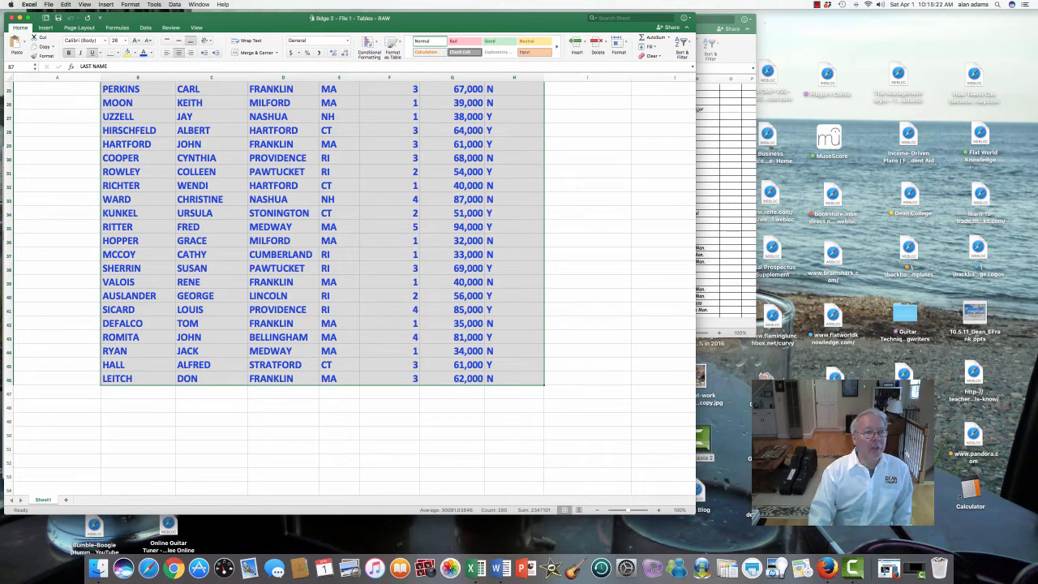
{"action": "left_click", "coordinate": [106, 5]}
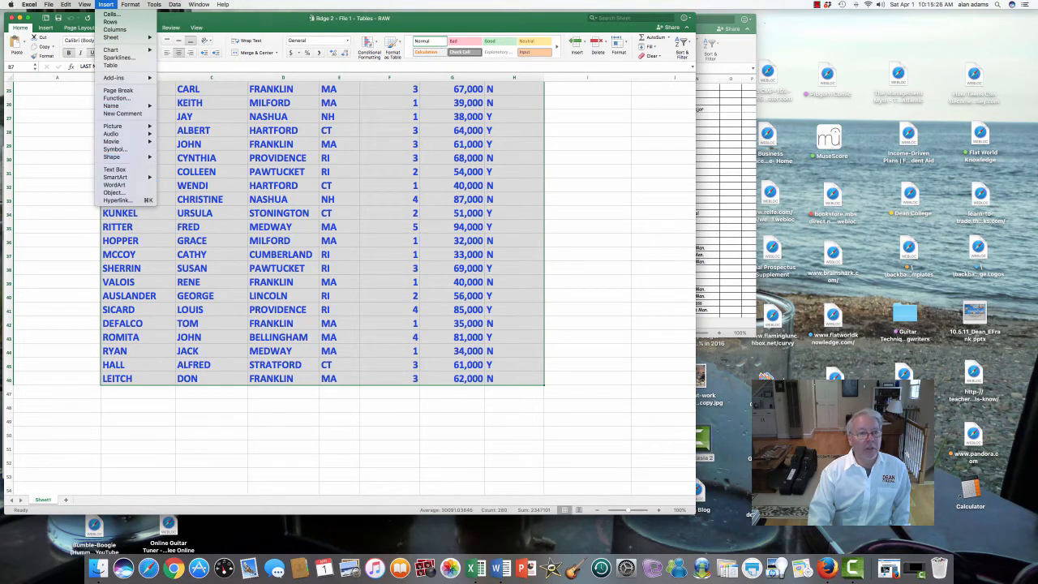
{"action": "left_click", "coordinate": [111, 66]}
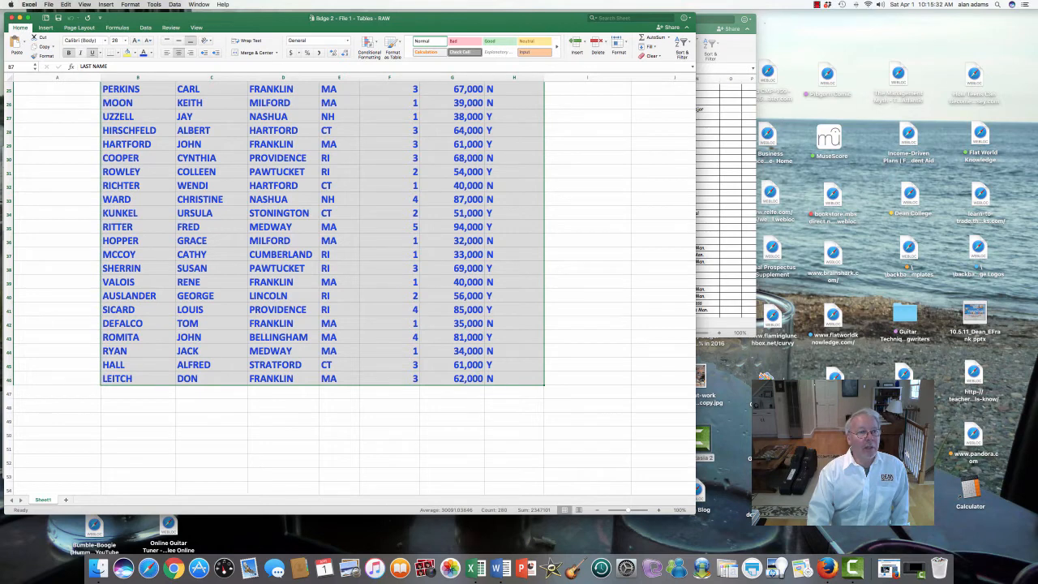
{"action": "left_click", "coordinate": [45, 28]}
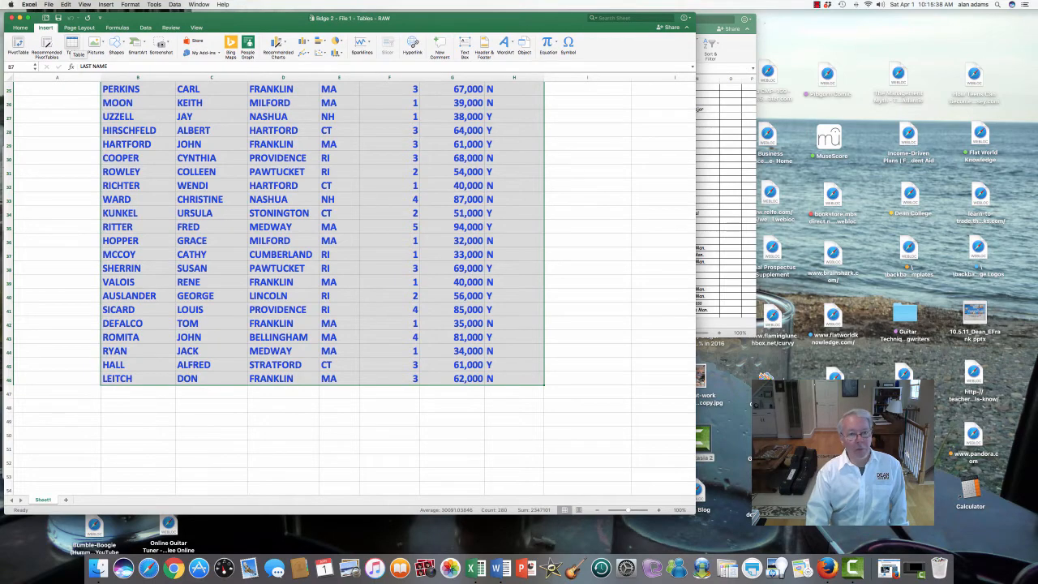
{"action": "left_click", "coordinate": [72, 44]}
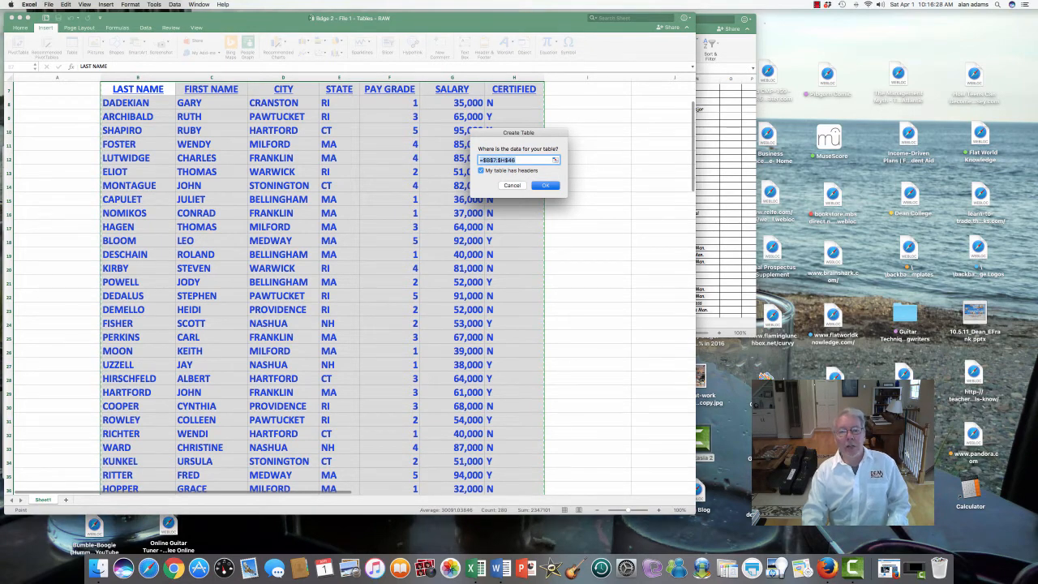
{"action": "key", "text": "Return"}
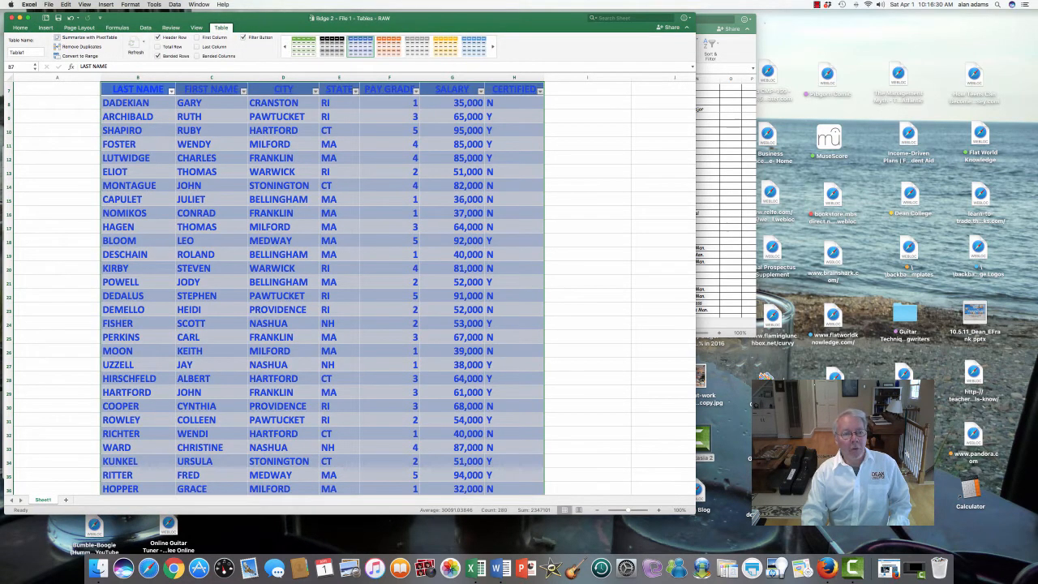
{"action": "left_click", "coordinate": [58, 227]}
Look through the table down to its last row and center the contents of the STATE column
{"action": "scroll", "coordinate": [349, 292], "scroll_direction": "up", "scroll_amount": 3}
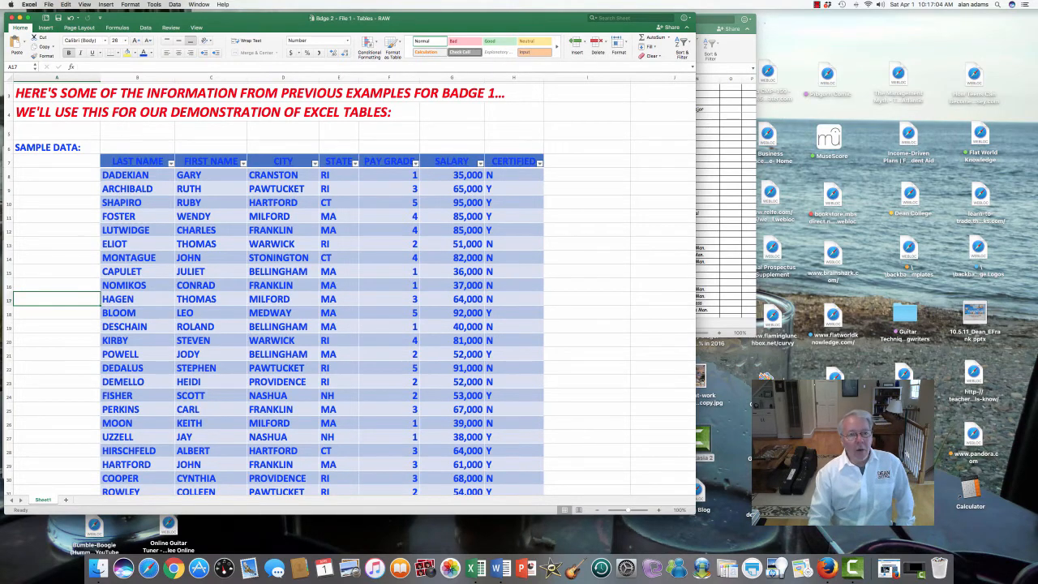
{"action": "scroll", "coordinate": [351, 289], "scroll_direction": "down", "scroll_amount": 6}
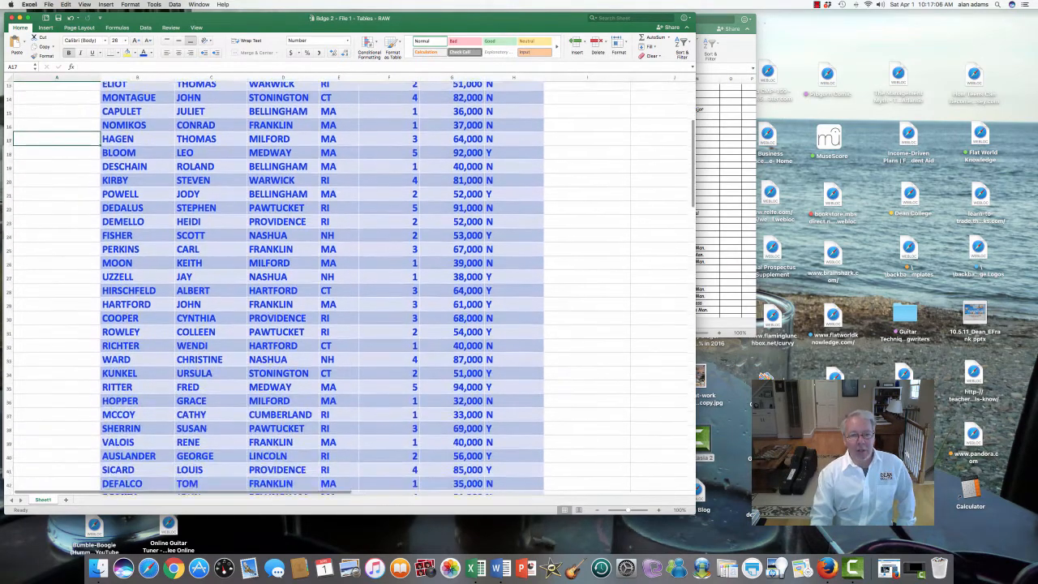
{"action": "scroll", "coordinate": [351, 289], "scroll_direction": "down", "scroll_amount": 4}
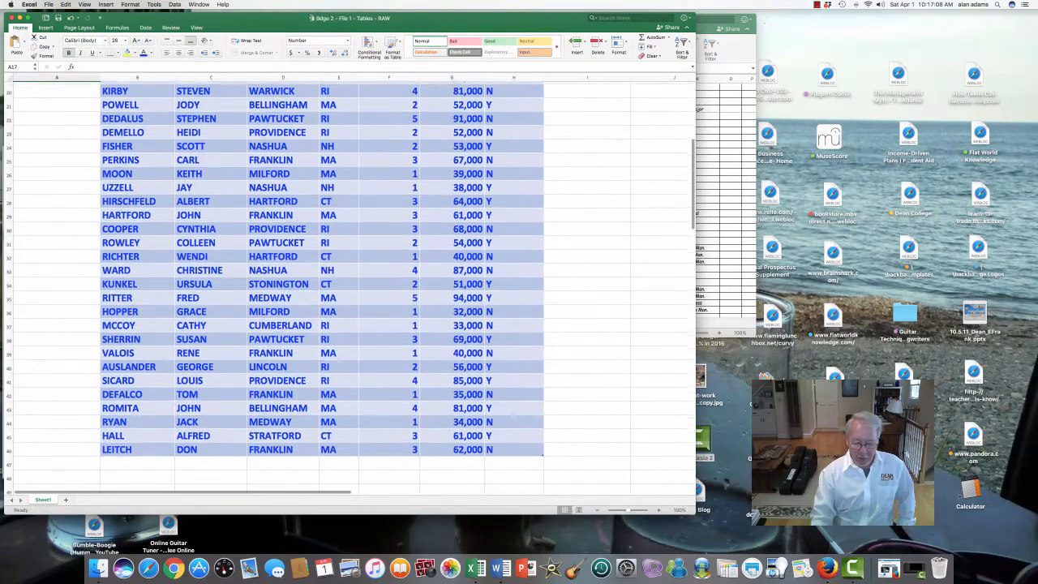
{"action": "scroll", "coordinate": [351, 288], "scroll_direction": "up", "scroll_amount": 10}
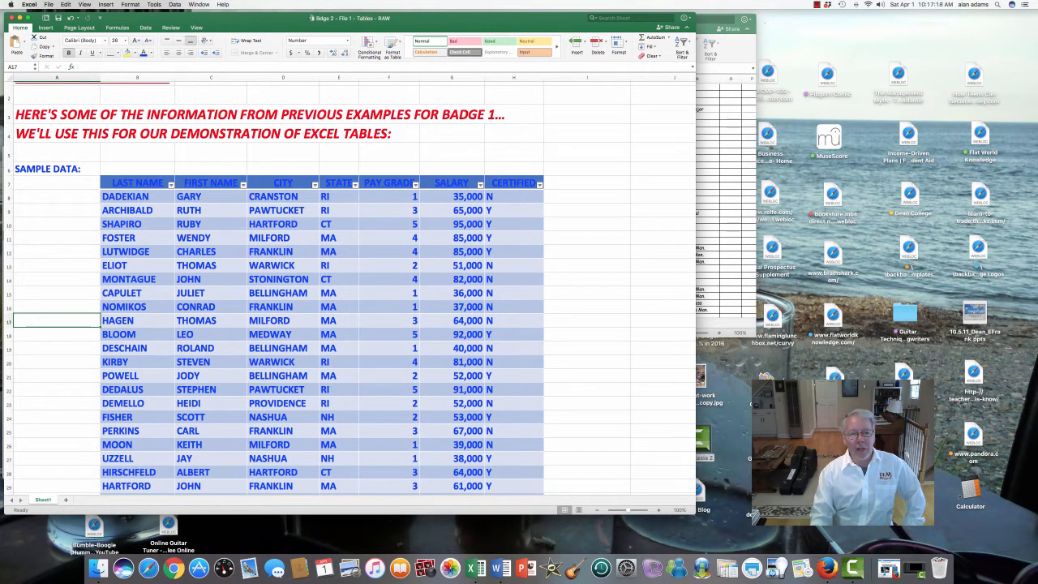
{"action": "left_click", "coordinate": [339, 77]}
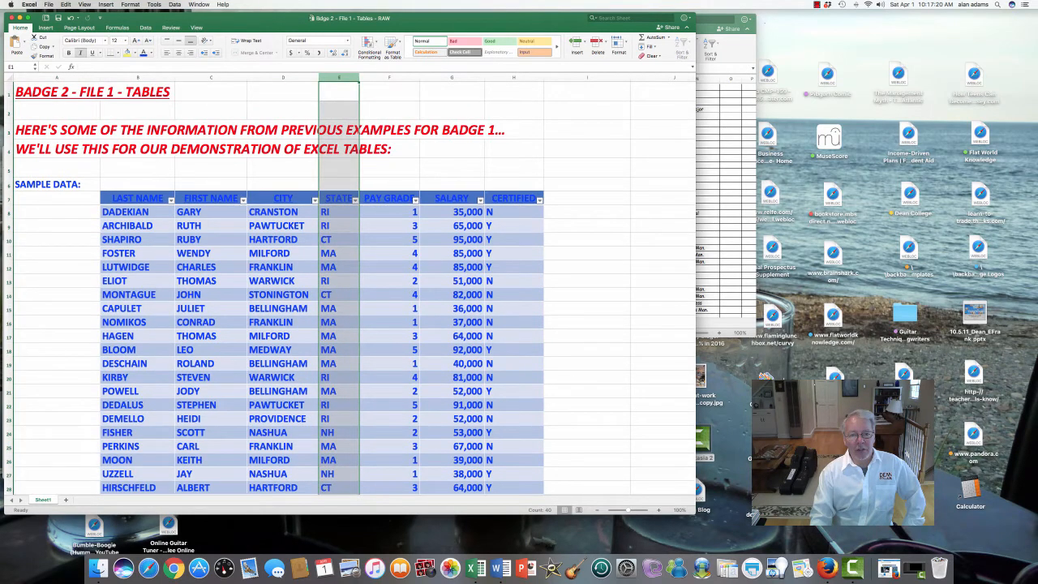
{"action": "left_click", "coordinate": [178, 52]}
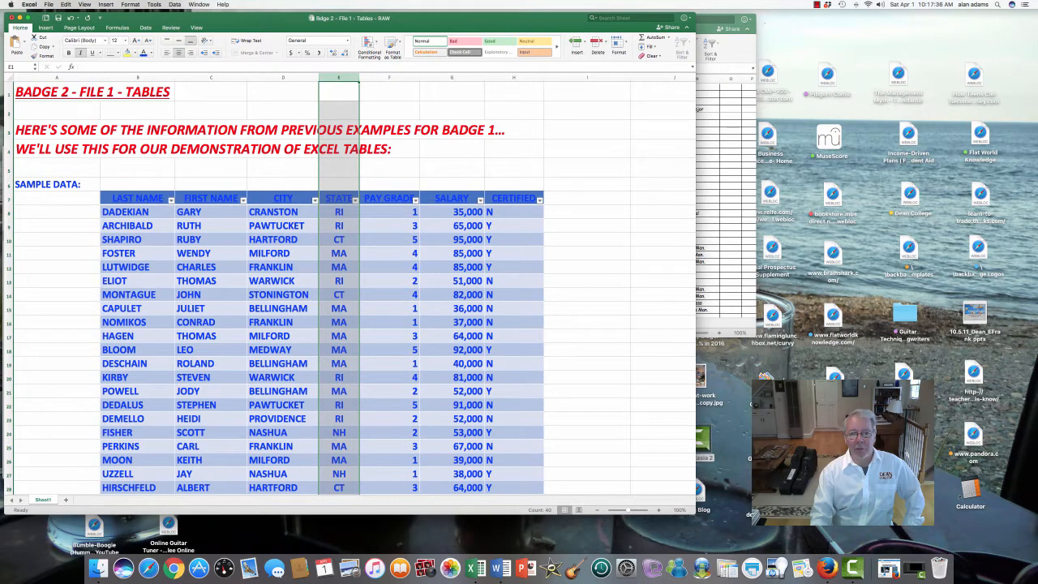
Insert a new table column between SALARY and CERTIFIED and name its header FICA
{"action": "left_click", "coordinate": [452, 77]}
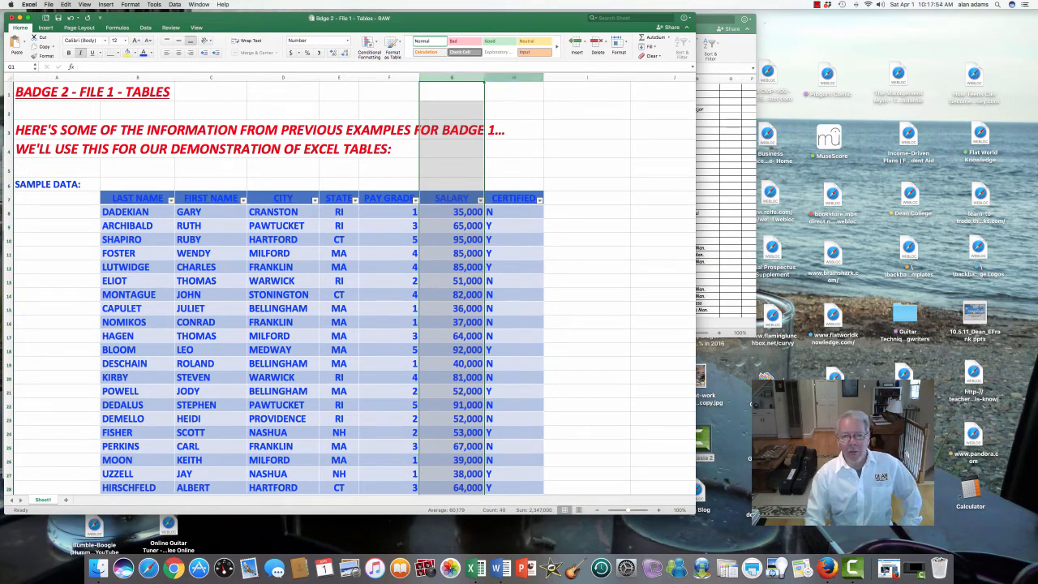
{"action": "left_click", "coordinate": [514, 78]}
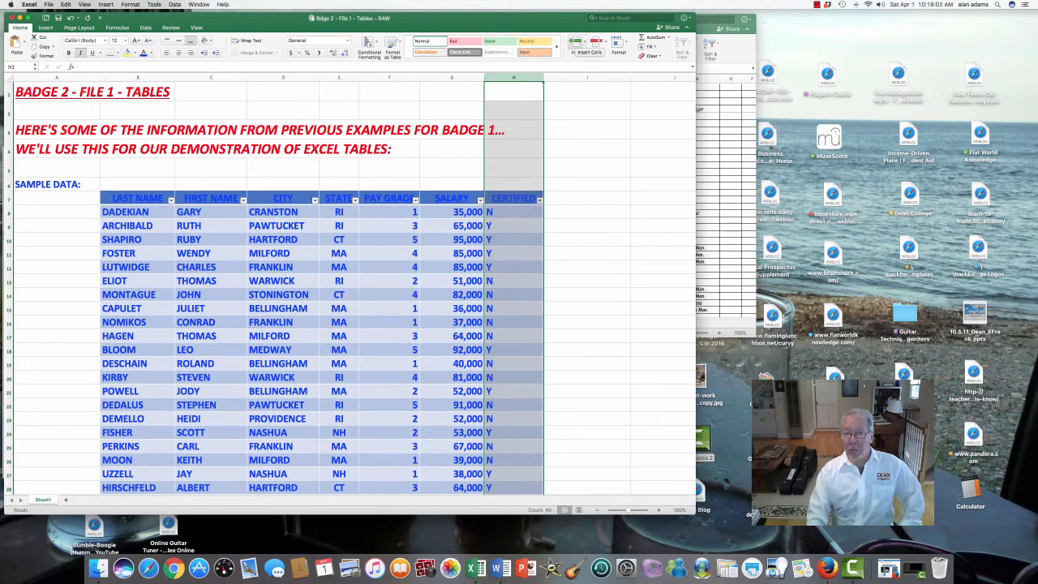
{"action": "left_click", "coordinate": [577, 45]}
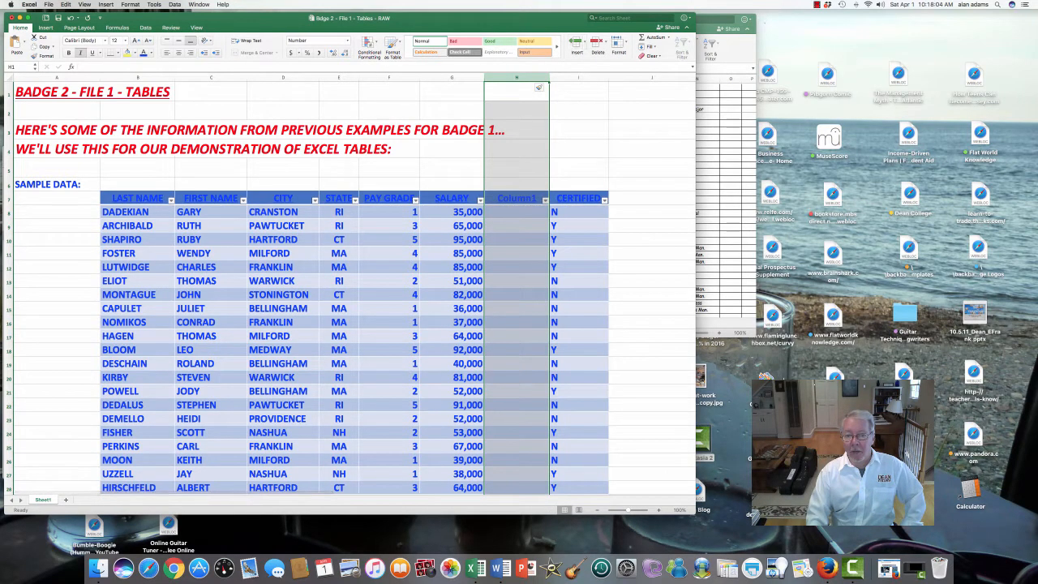
{"action": "left_click", "coordinate": [517, 198]}
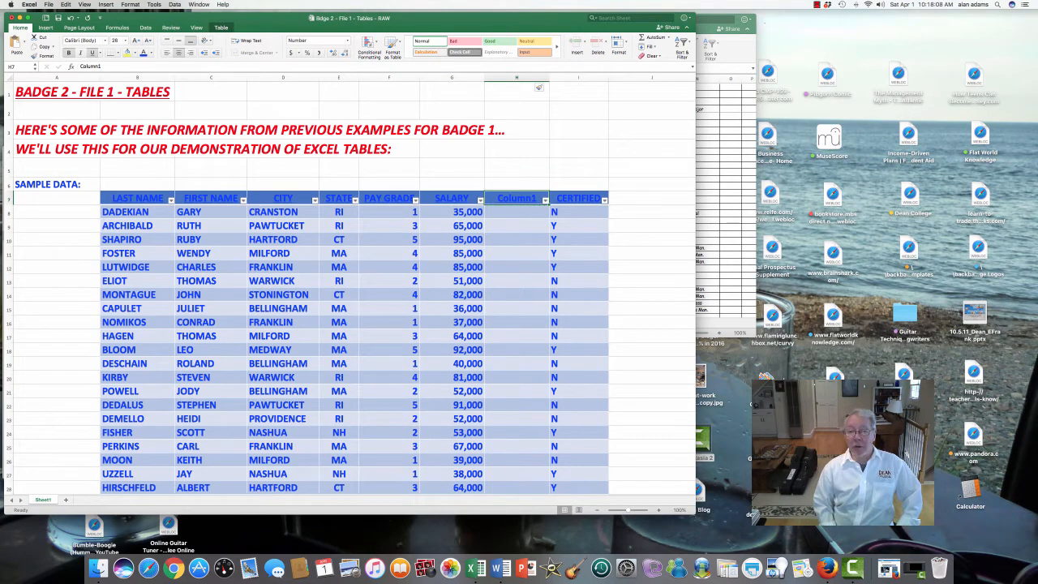
{"action": "type", "text": "FICA"}
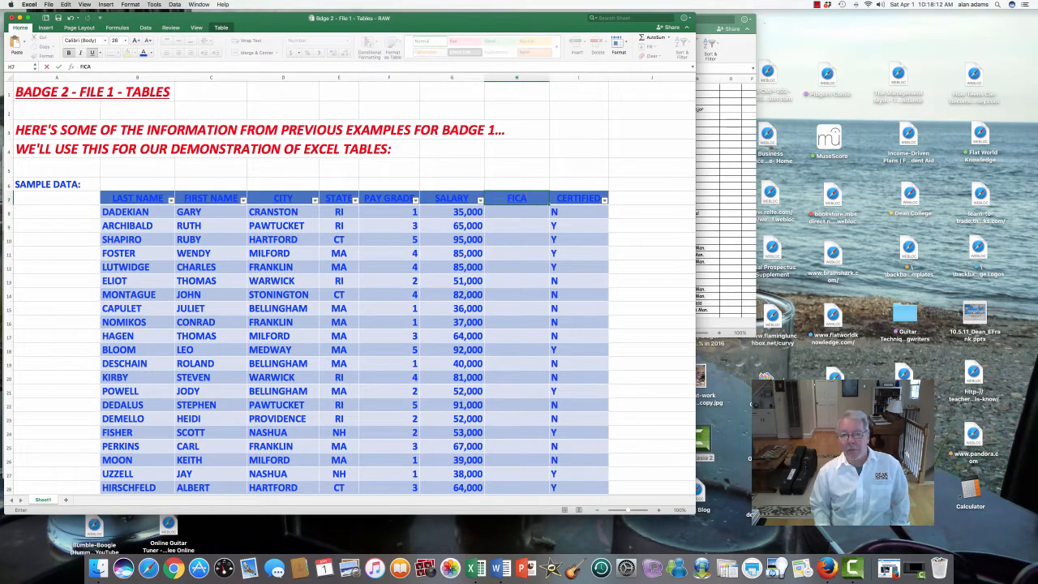
{"action": "key", "text": "Return"}
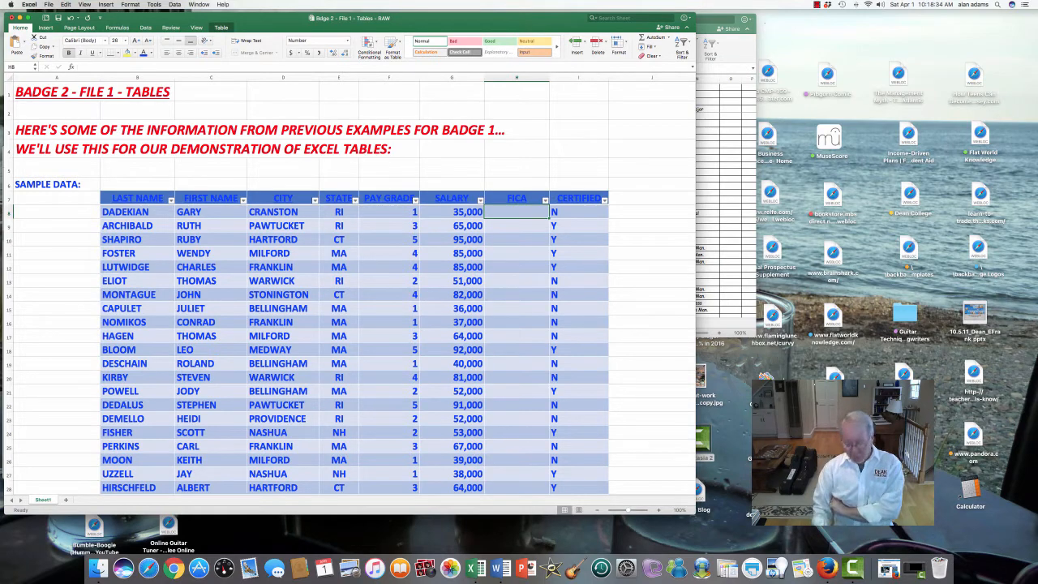
{"action": "type", "text": "+"}
{"action": "key", "text": "Left"}
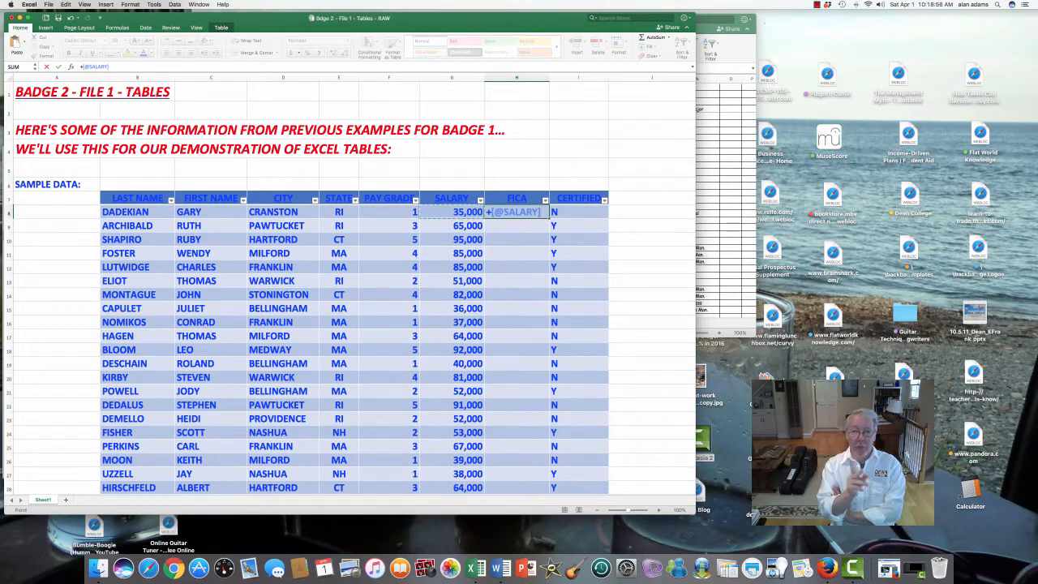
{"action": "type", "text": "*.0765"}
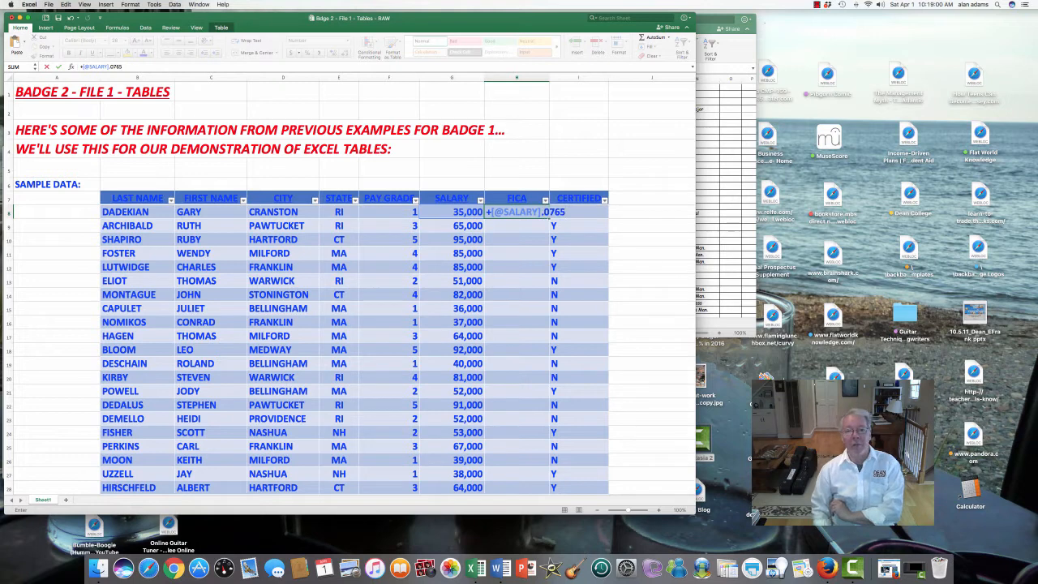
{"action": "key", "text": "Return"}
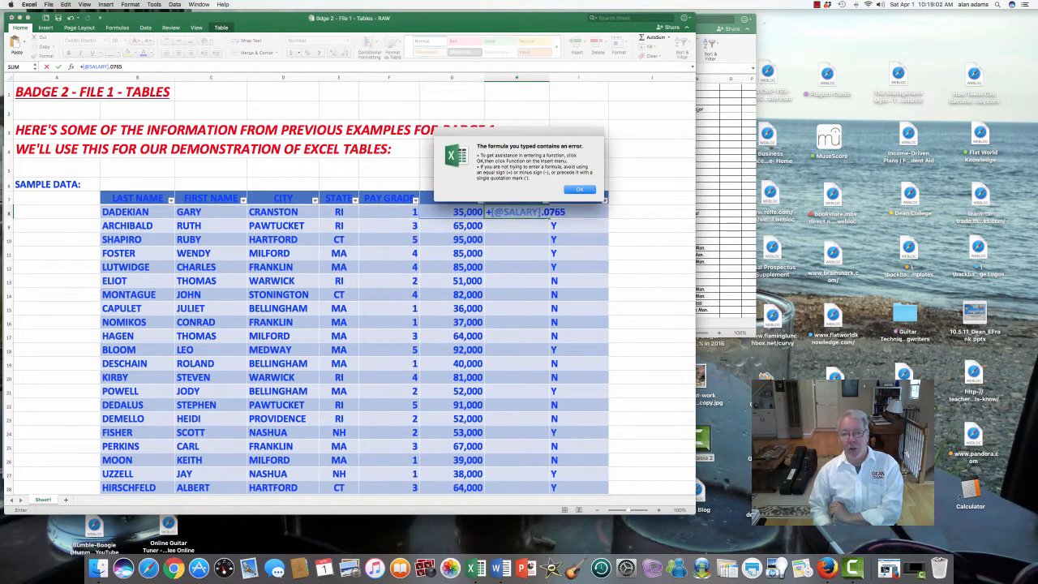
{"action": "key", "text": "Return"}
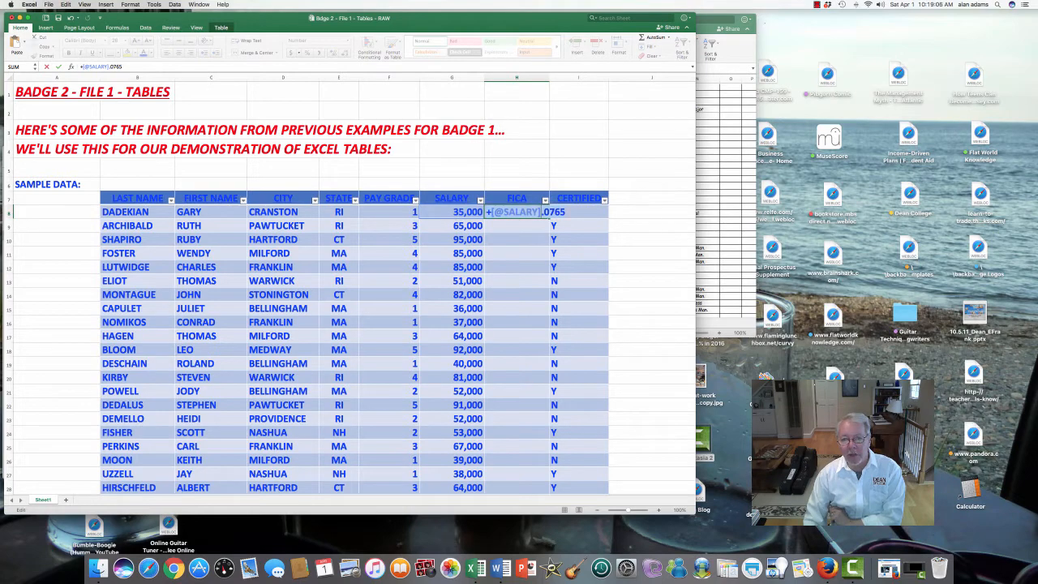
{"action": "type", "text": "*"}
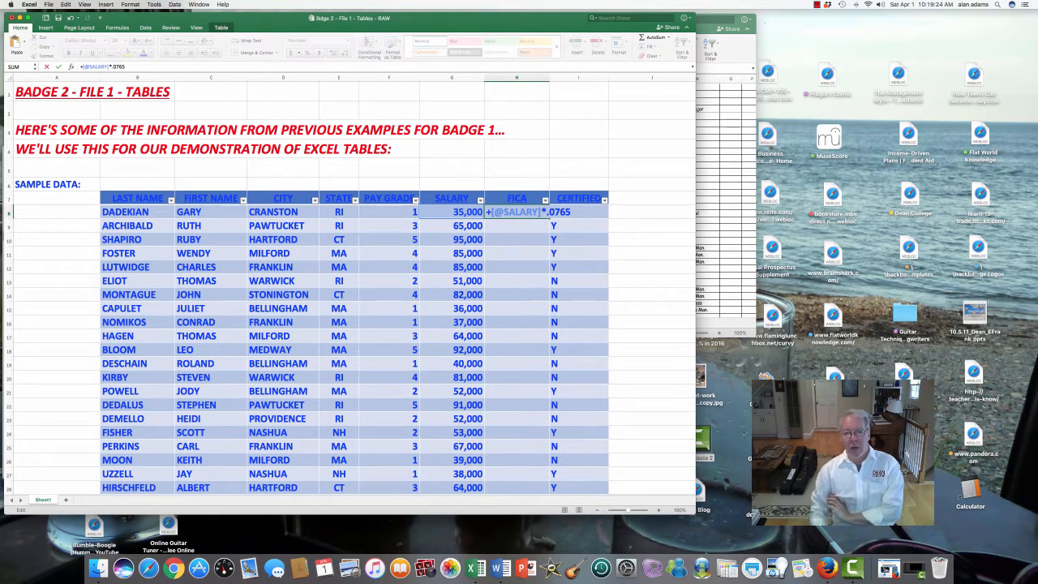
{"action": "key", "text": "Return"}
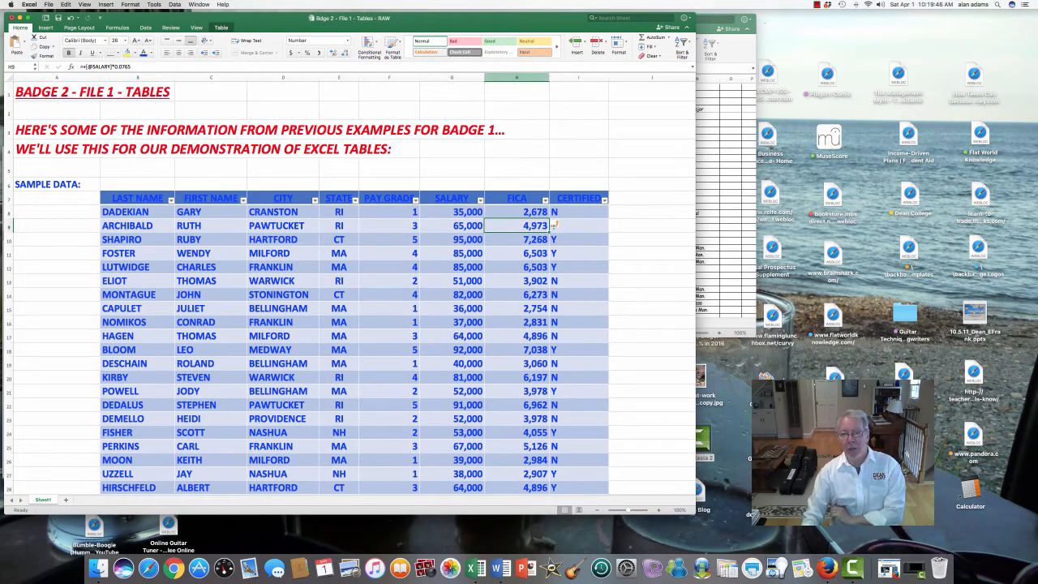
Format the FICA column as Number with 2 decimal places and the 1000 separator
{"action": "left_click", "coordinate": [517, 77]}
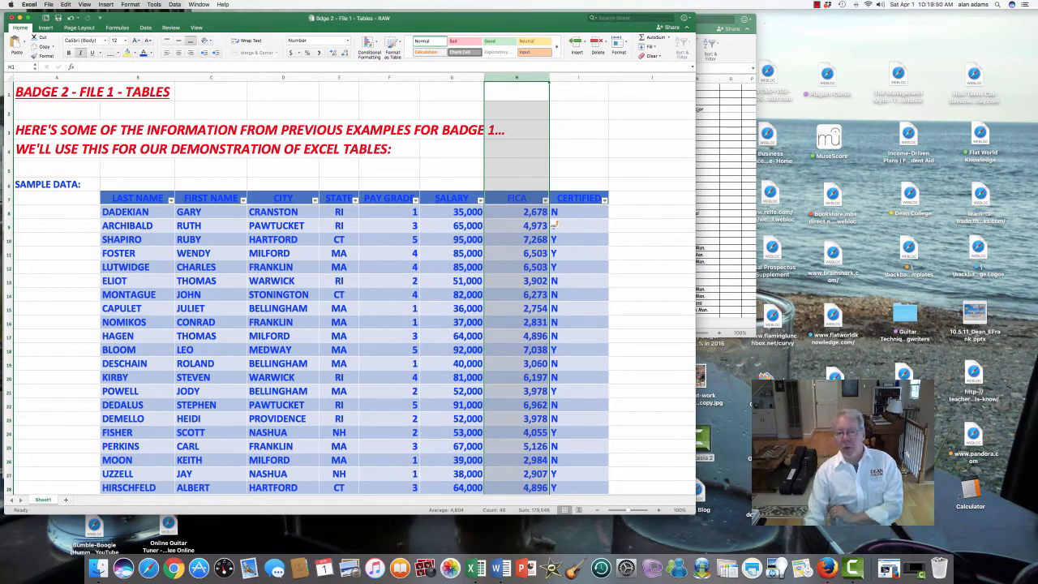
{"action": "right_click", "coordinate": [527, 165]}
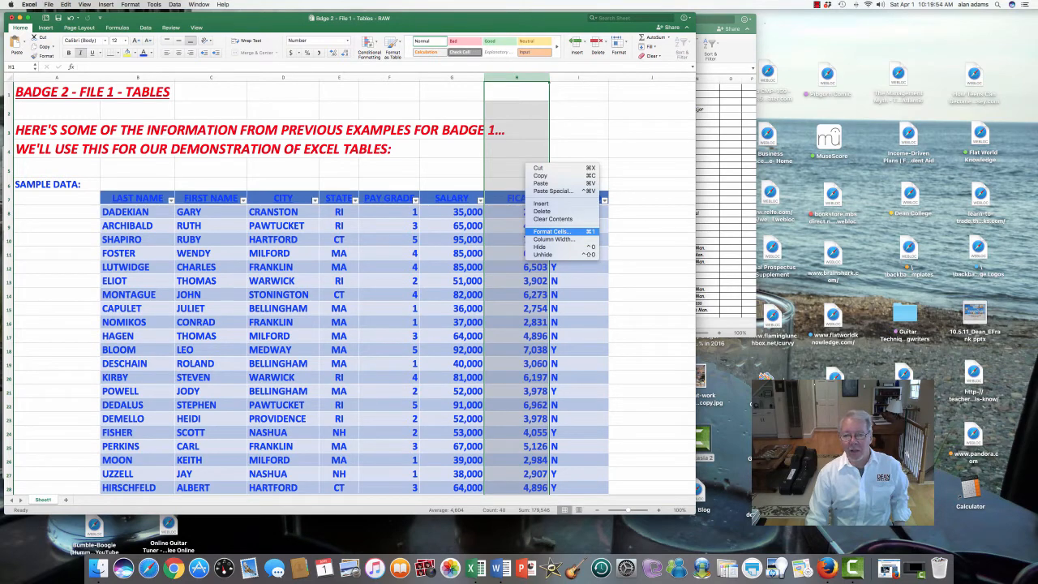
{"action": "left_click", "coordinate": [559, 232]}
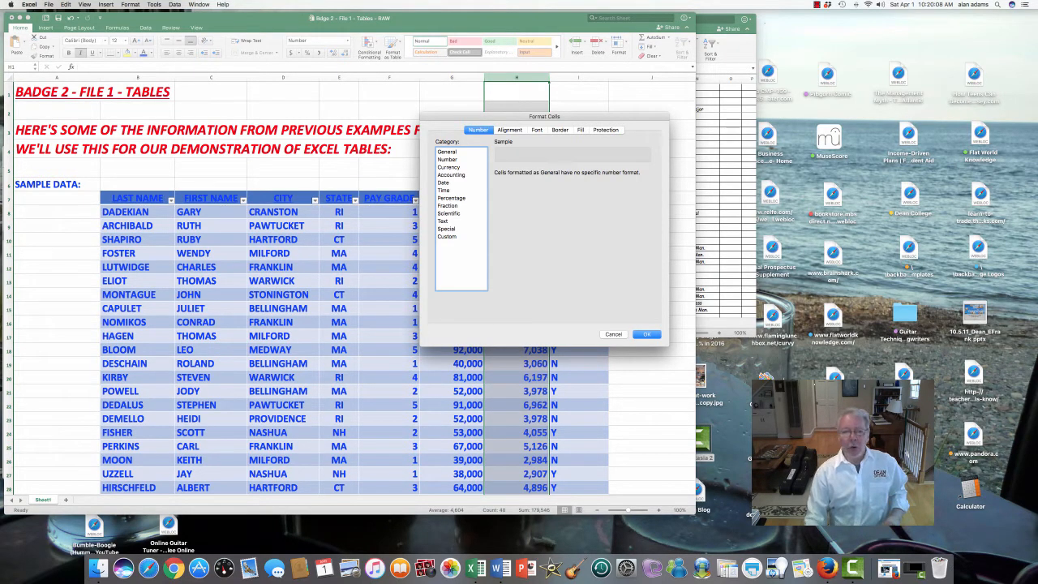
{"action": "left_click", "coordinate": [447, 160]}
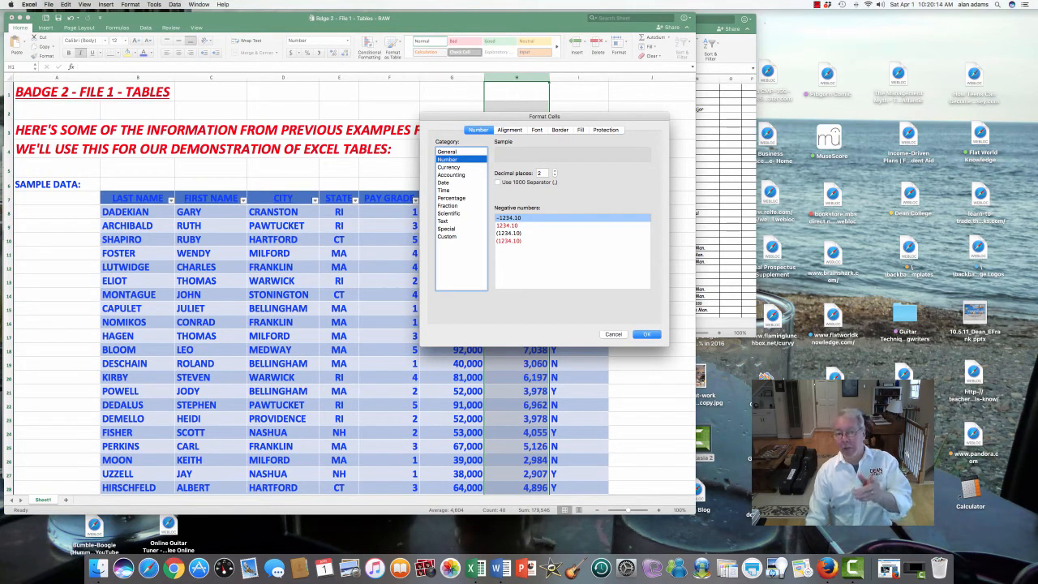
{"action": "left_click", "coordinate": [498, 183]}
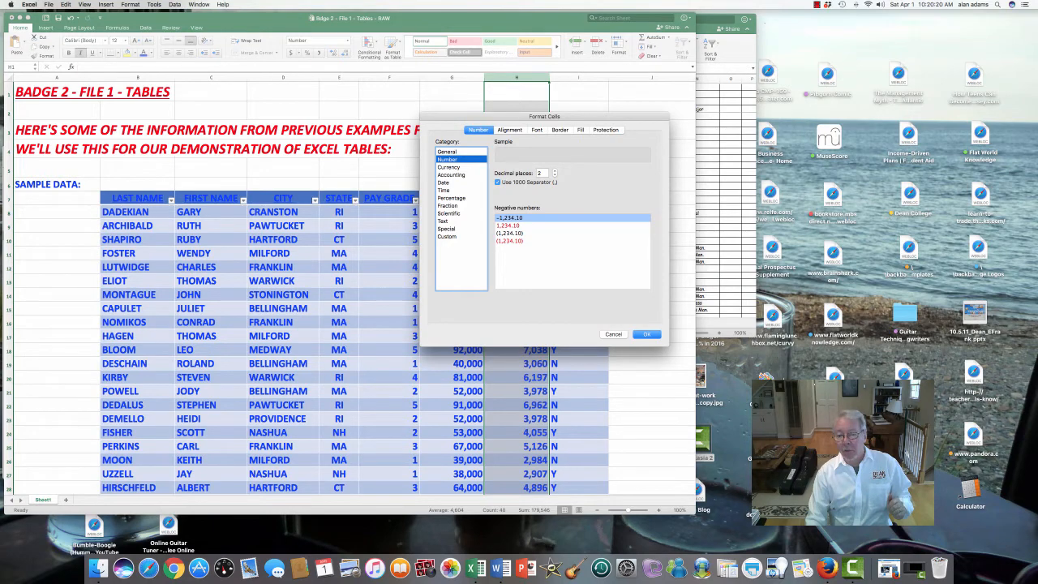
{"action": "left_click", "coordinate": [647, 334]}
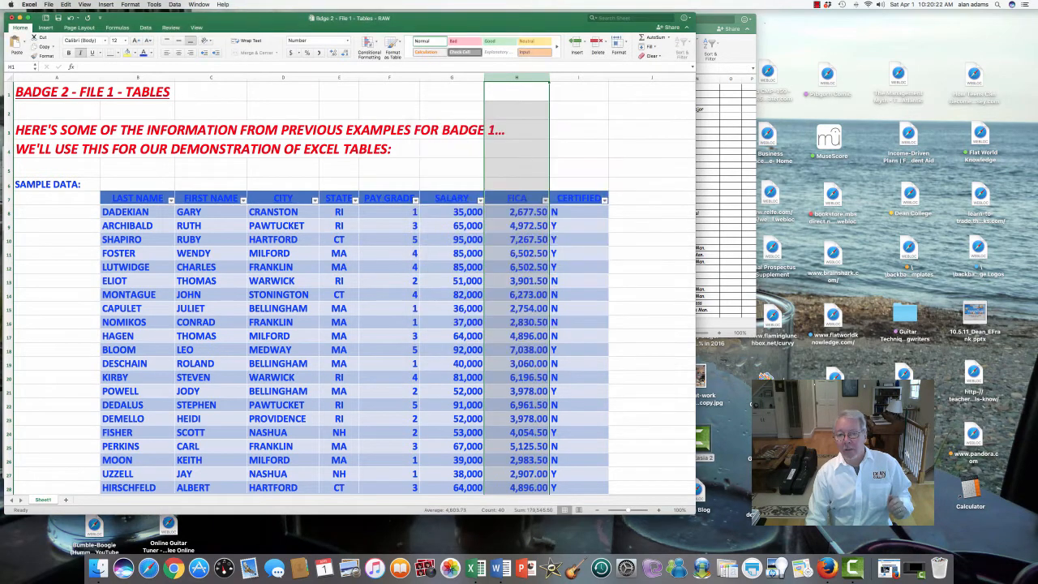
{"action": "left_click", "coordinate": [517, 168]}
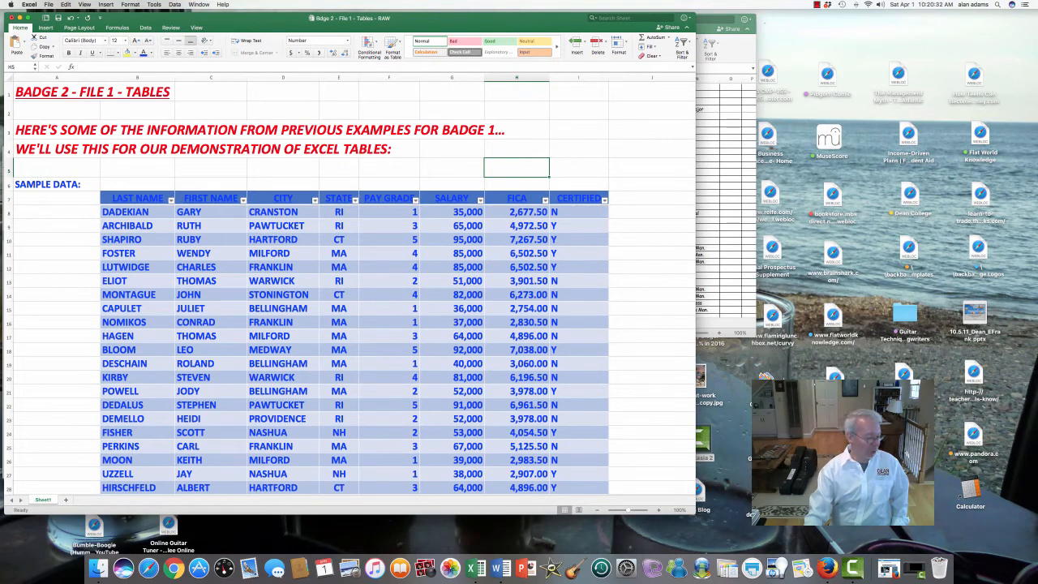
Start a new record in the first empty row below the table with the employee's last name, first name and city HOPEDALE
{"action": "scroll", "coordinate": [351, 291], "scroll_direction": "down", "scroll_amount": 10}
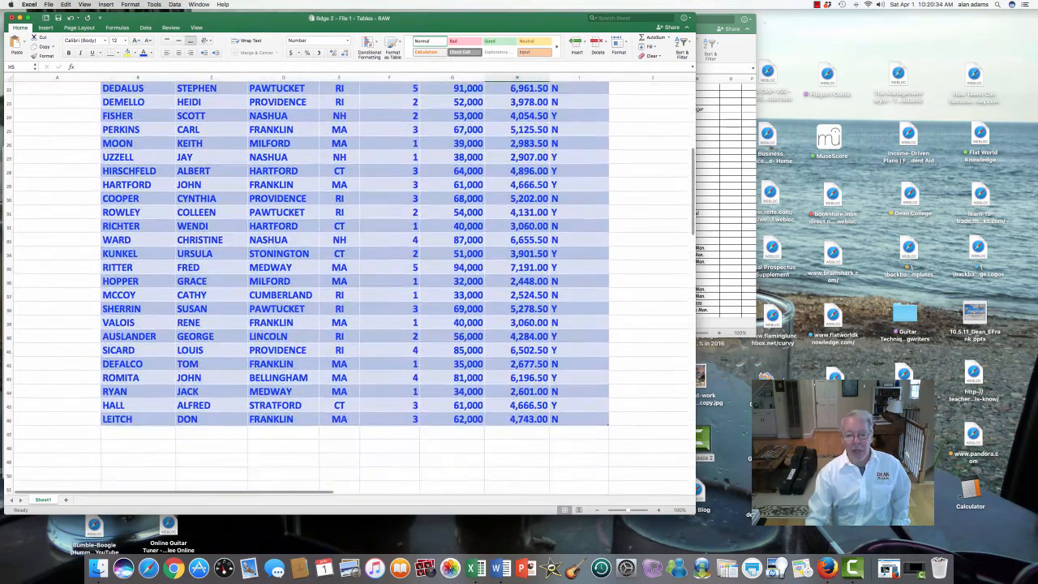
{"action": "left_click", "coordinate": [211, 299]}
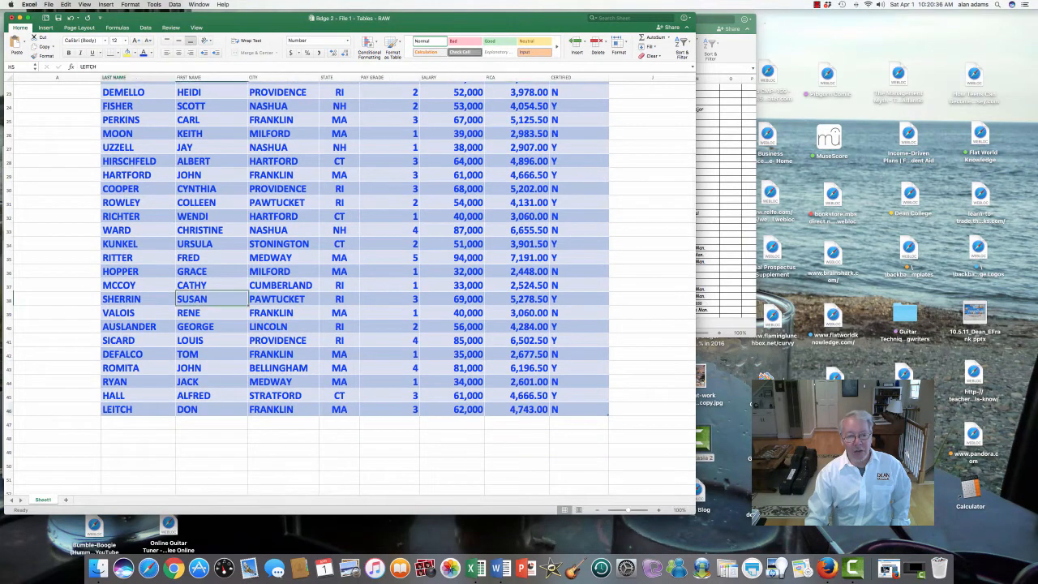
{"action": "left_click", "coordinate": [138, 409]}
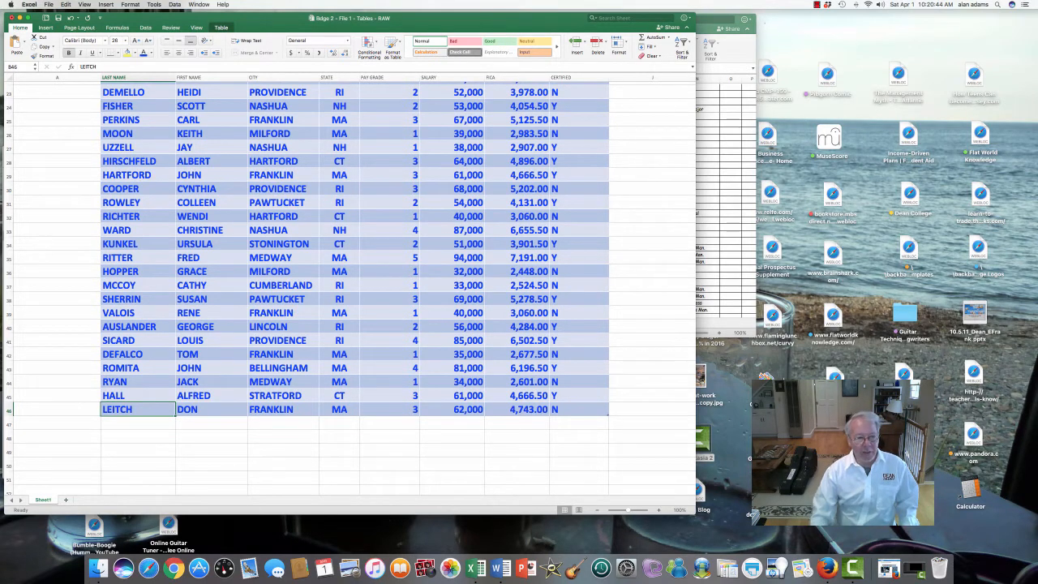
{"action": "left_click", "coordinate": [138, 423]}
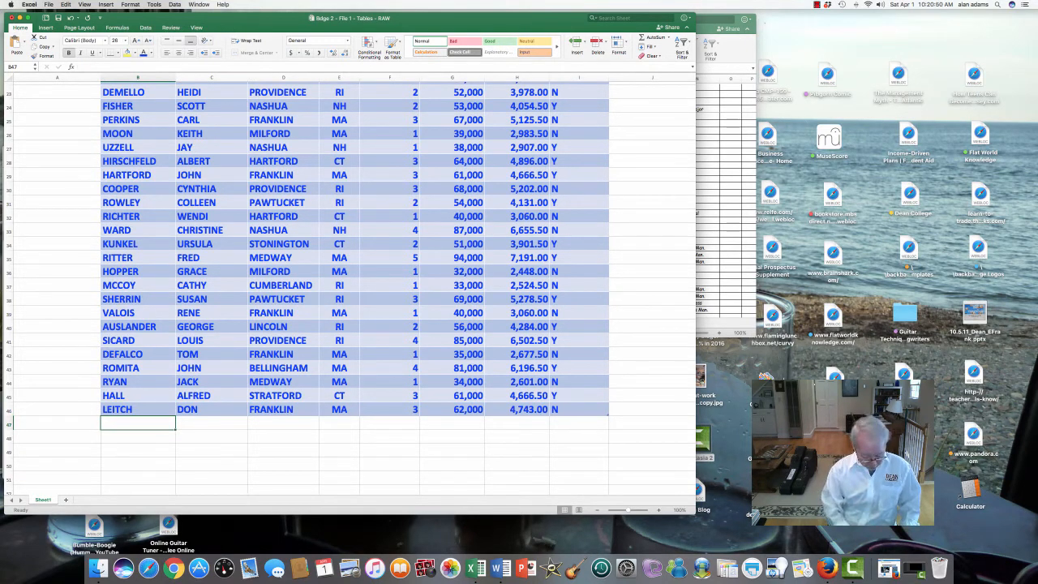
{"action": "type", "text": "REDBONE"}
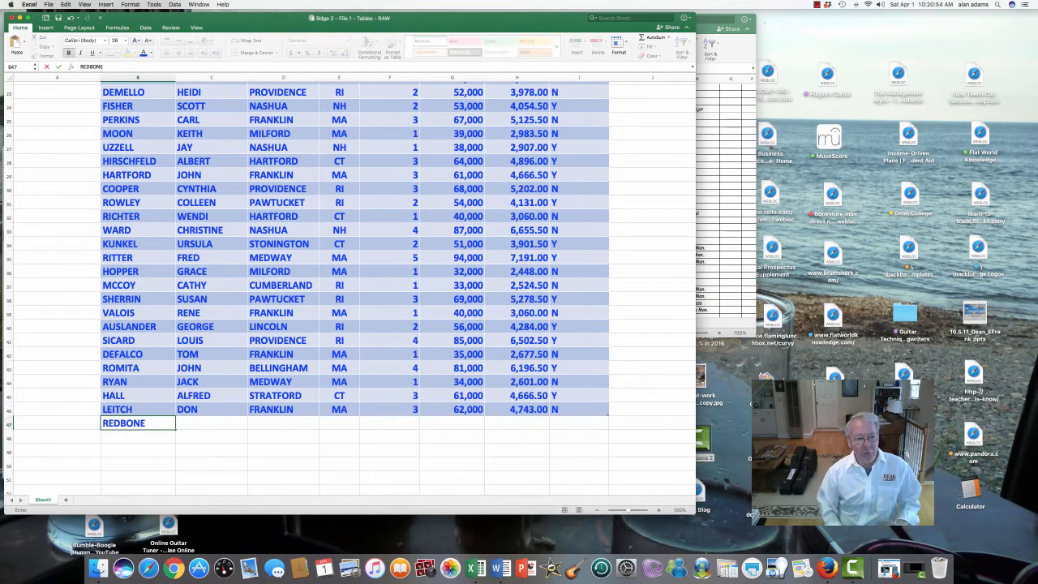
{"action": "key", "text": "Tab"}
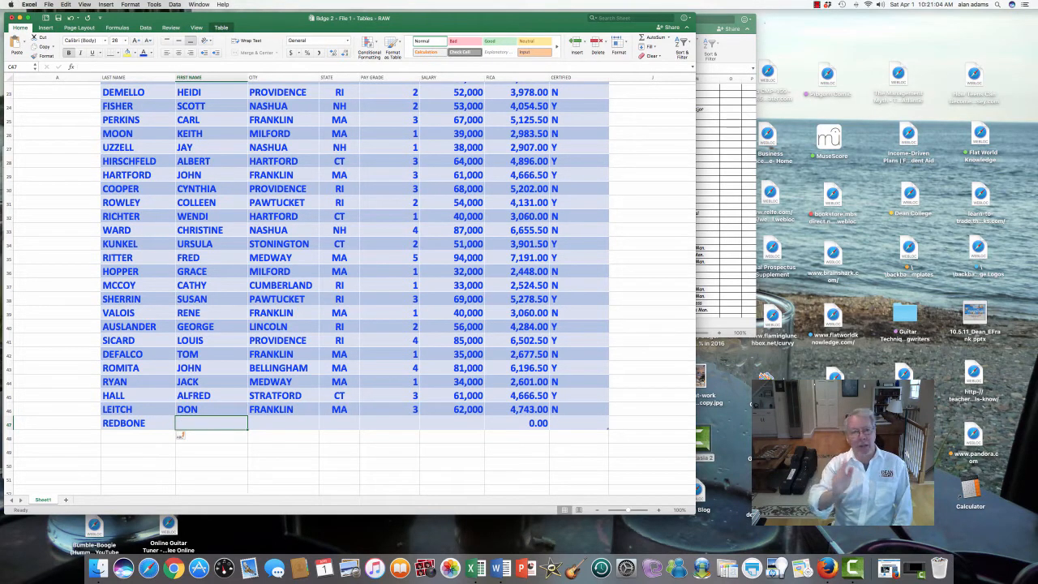
{"action": "type", "text": "LEON"}
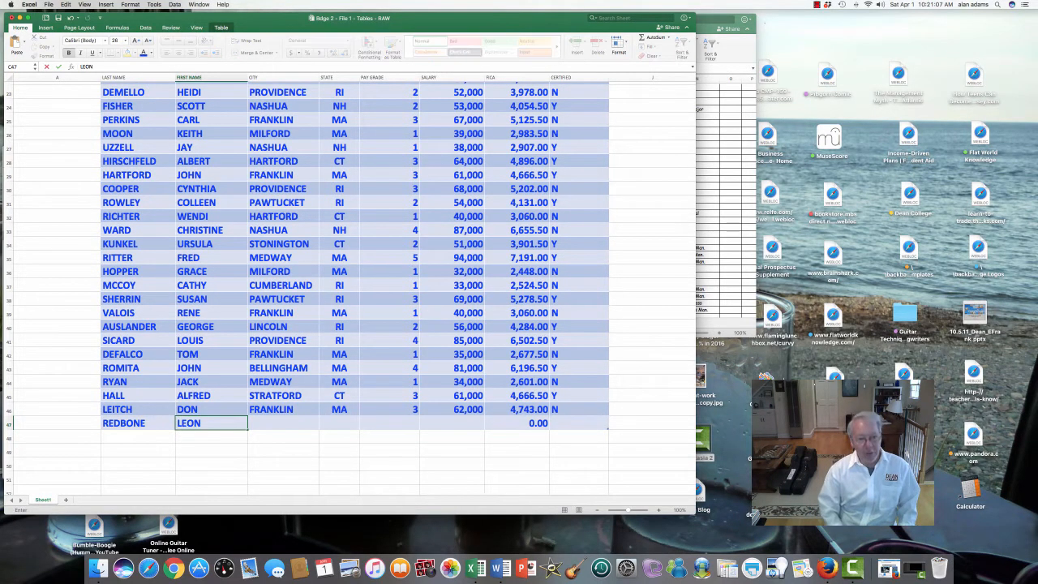
{"action": "key", "text": "Tab"}
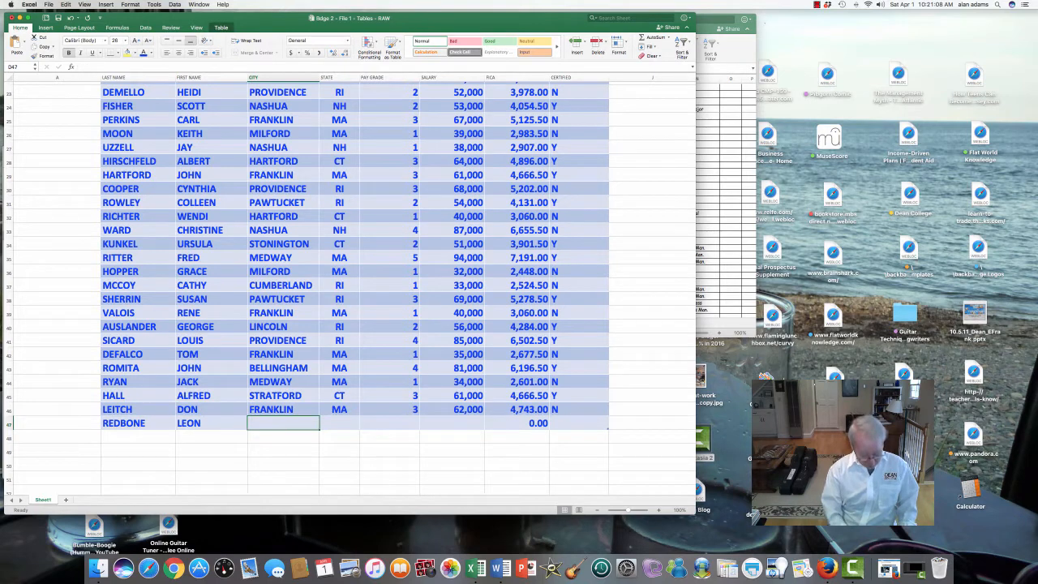
{"action": "type", "text": "HOPEDALE"}
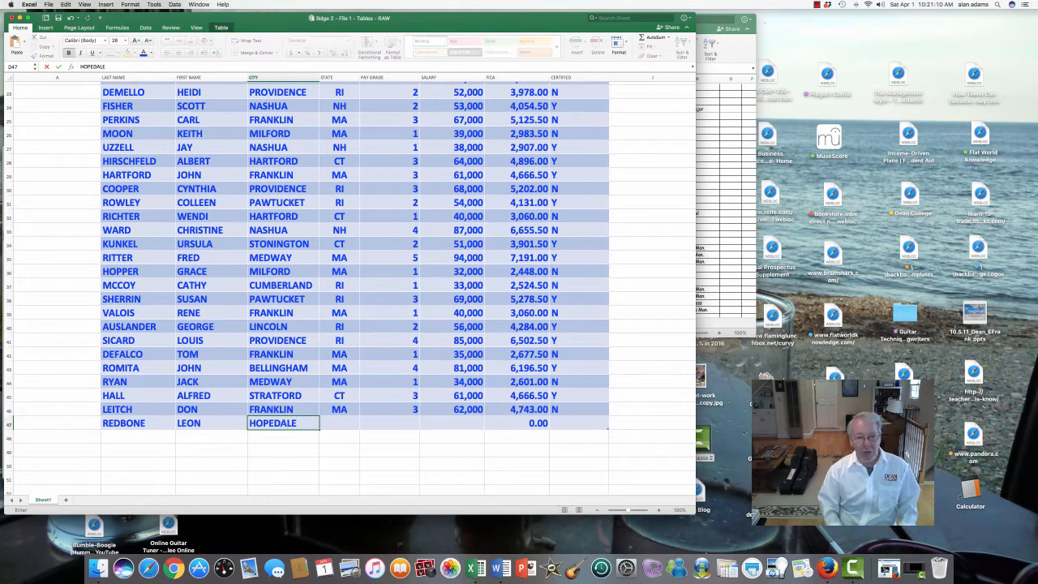
{"action": "key", "text": "Tab"}
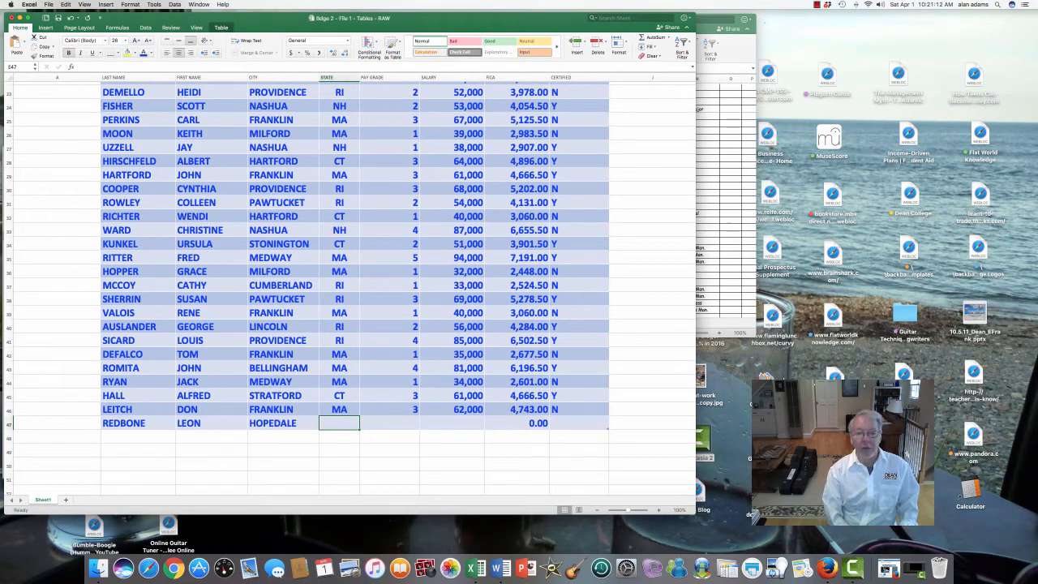
Complete the new employee's row with state MA, pay grade 2, salary 57000 and certified Y, keeping the automatic FICA formula
{"action": "type", "text": "MA"}
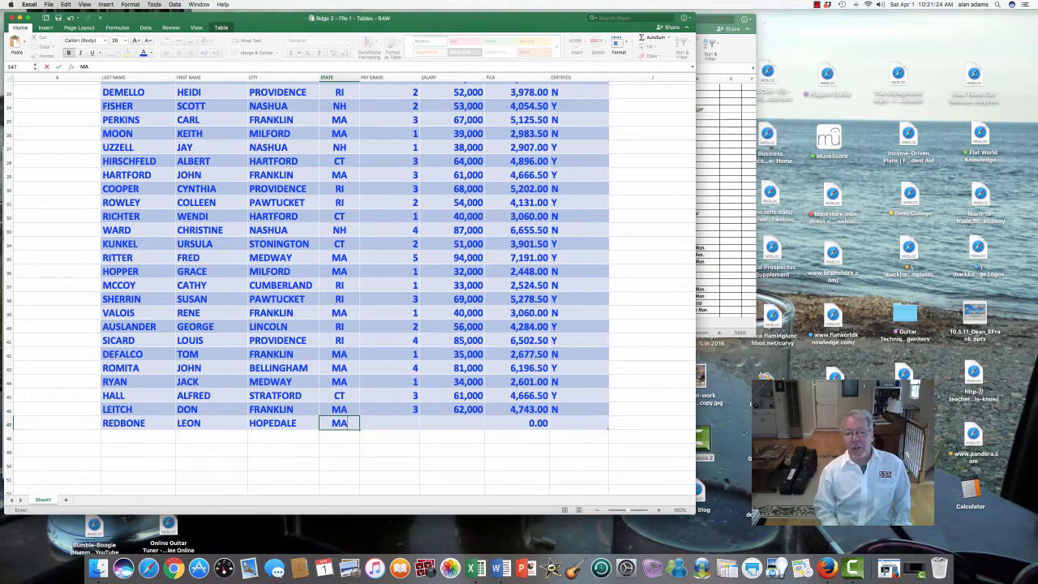
{"action": "key", "text": "Tab"}
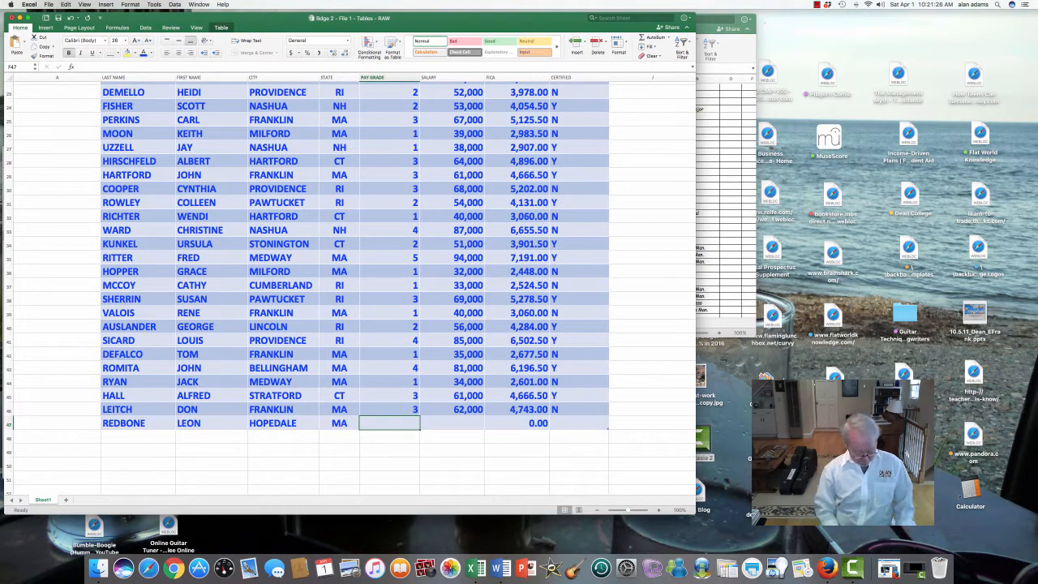
{"action": "type", "text": "2"}
{"action": "key", "text": "Tab"}
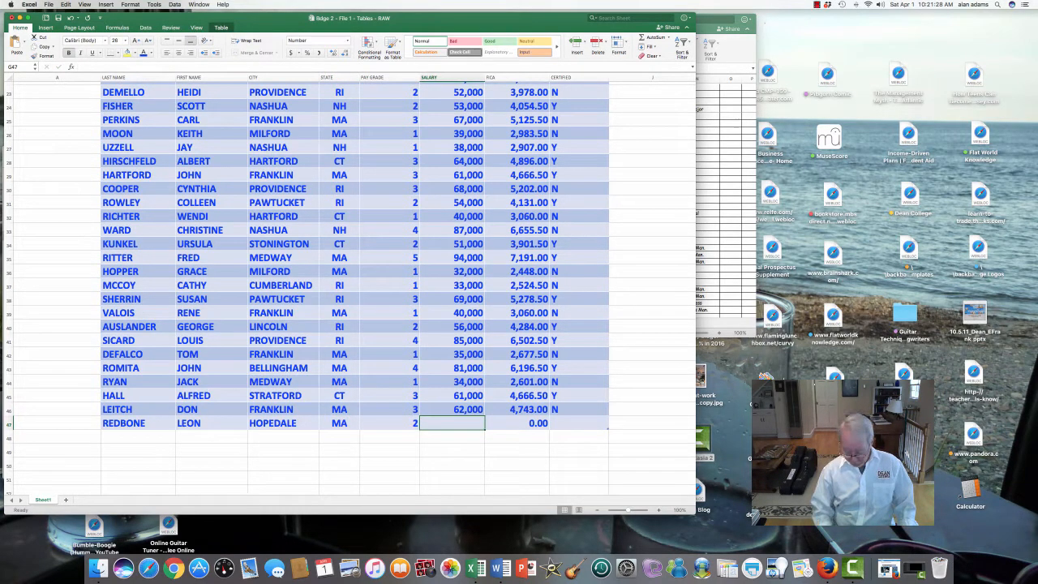
{"action": "type", "text": "57000"}
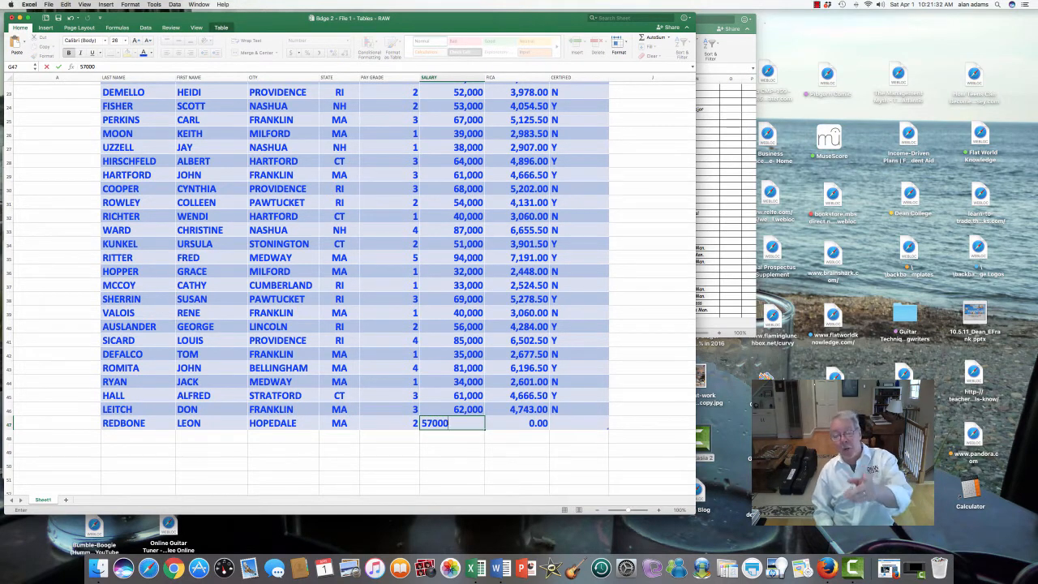
{"action": "key", "text": "Tab"}
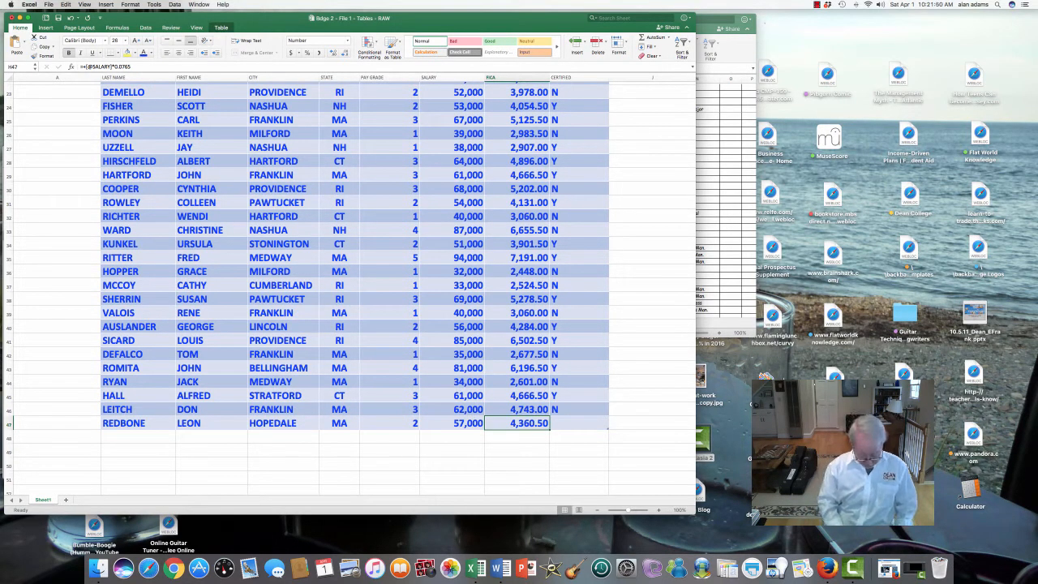
{"action": "key", "text": "Tab"}
{"action": "type", "text": "Y"}
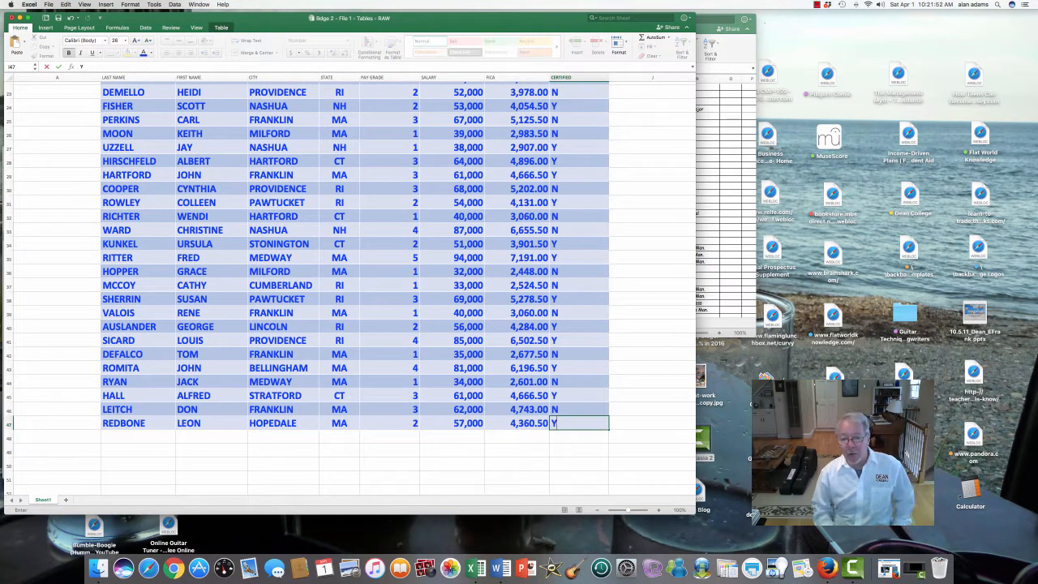
{"action": "key", "text": "Return"}
{"action": "key", "text": "Down"}
{"action": "key", "text": "Left"}
{"action": "key", "text": "Left"}
{"action": "key", "text": "Left"}
{"action": "key", "text": "Left"}
{"action": "key", "text": "Left"}
{"action": "key", "text": "Left"}
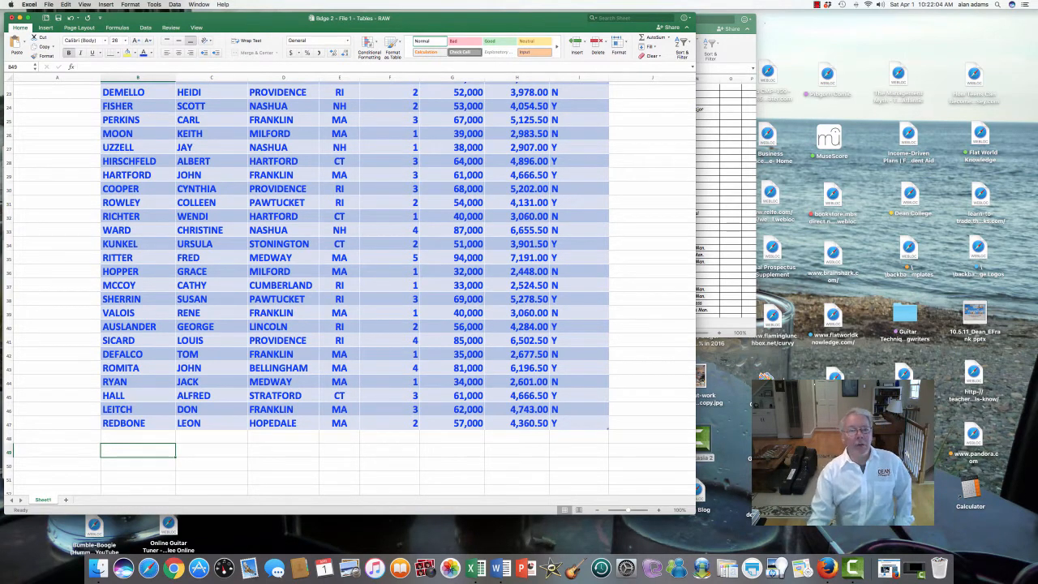
Try the orange Table Style Medium 10 on the employee table and replace it with the gold Table Style Medium 12
{"action": "scroll", "coordinate": [351, 287], "scroll_direction": "up", "scroll_amount": 8}
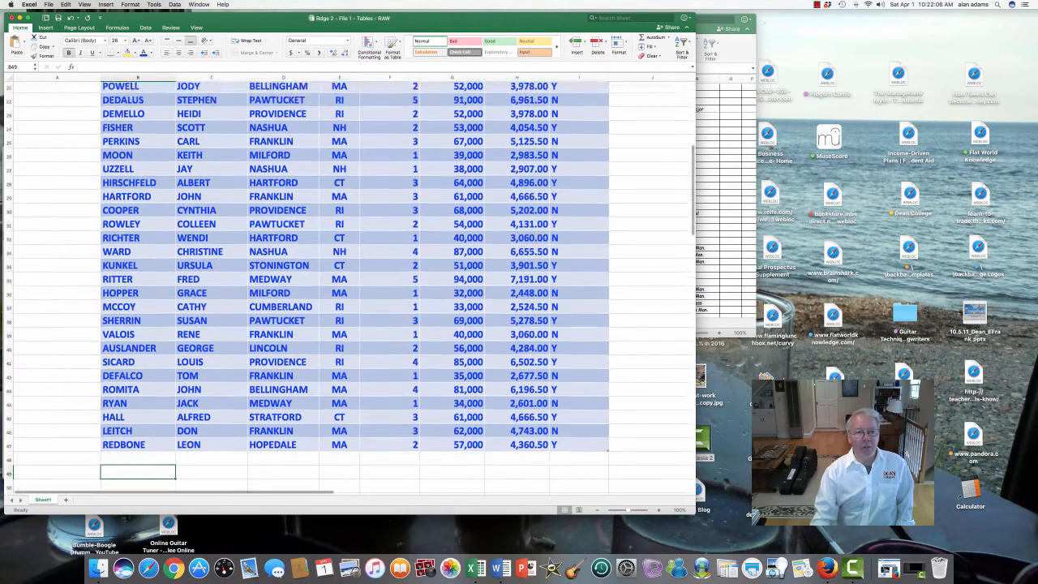
{"action": "scroll", "coordinate": [350, 287], "scroll_direction": "up", "scroll_amount": 3}
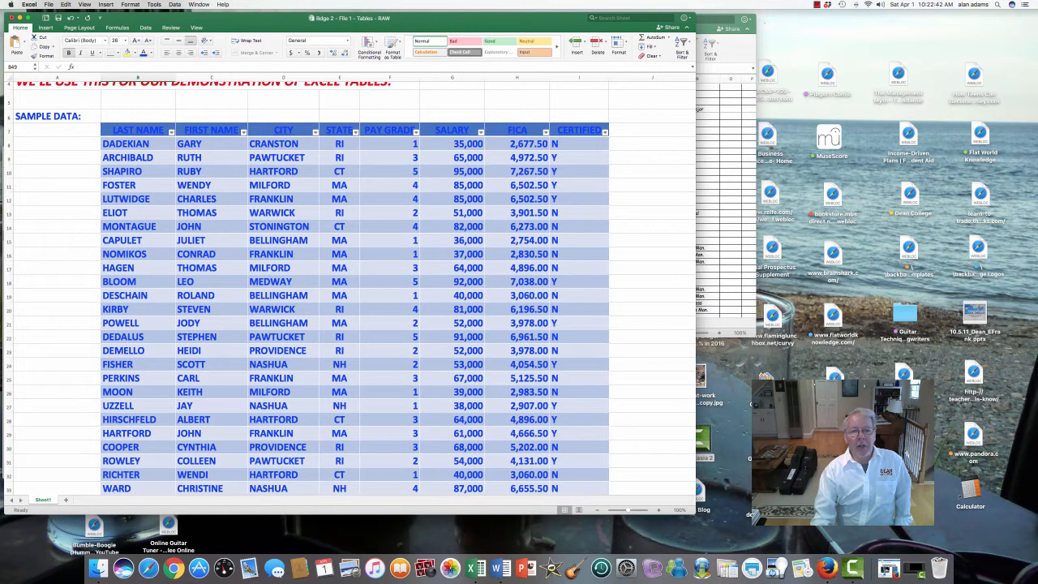
{"action": "left_click", "coordinate": [212, 254]}
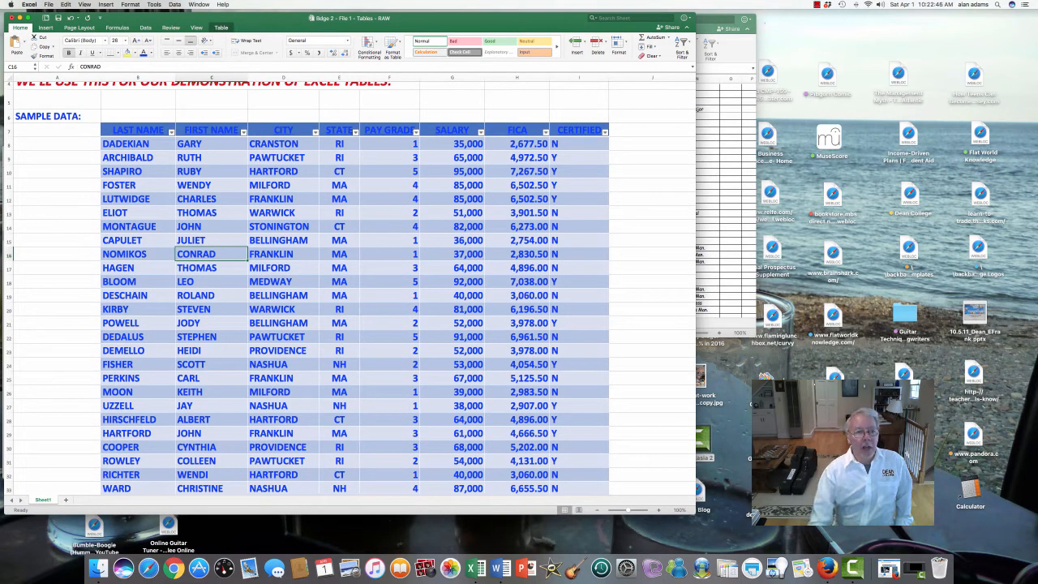
{"action": "left_click", "coordinate": [57, 308]}
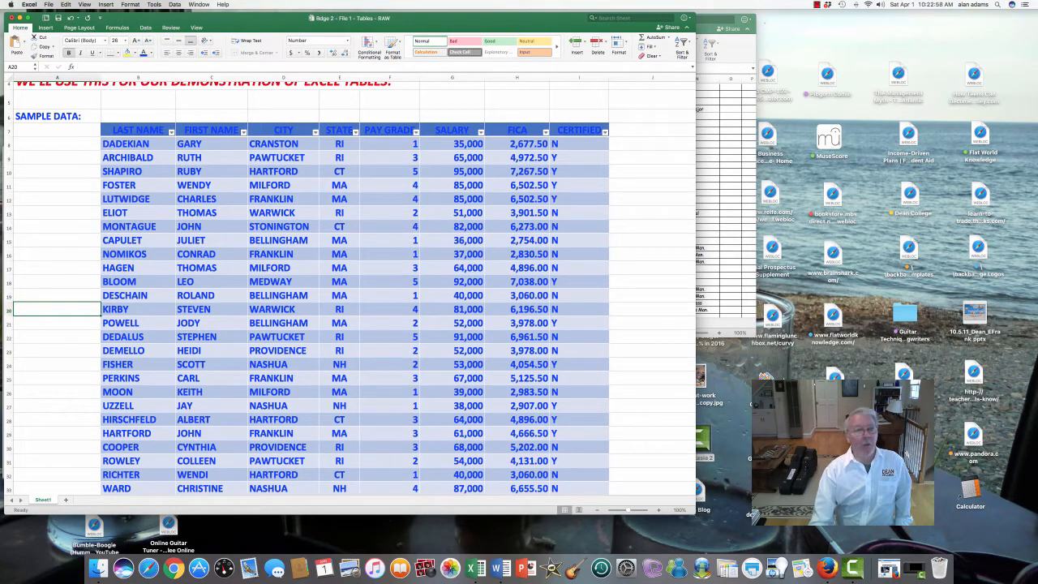
{"action": "left_click", "coordinate": [211, 337]}
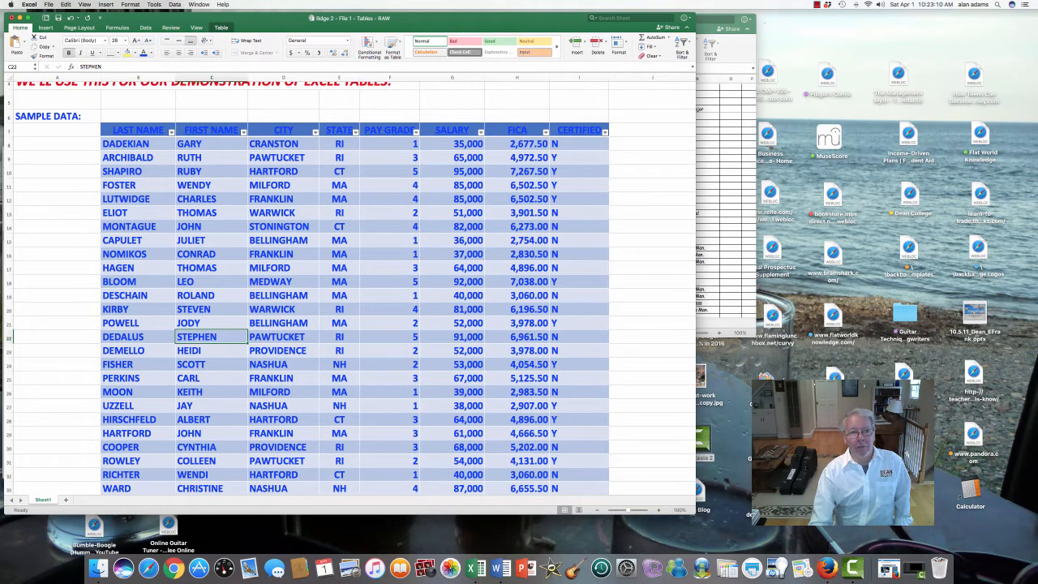
{"action": "left_click", "coordinate": [221, 28]}
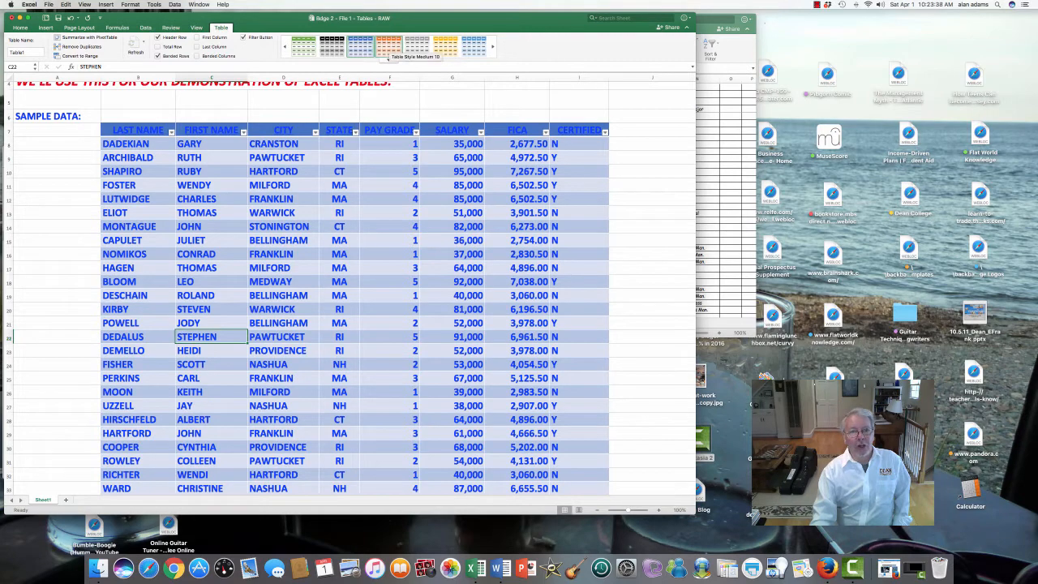
{"action": "left_click", "coordinate": [388, 46]}
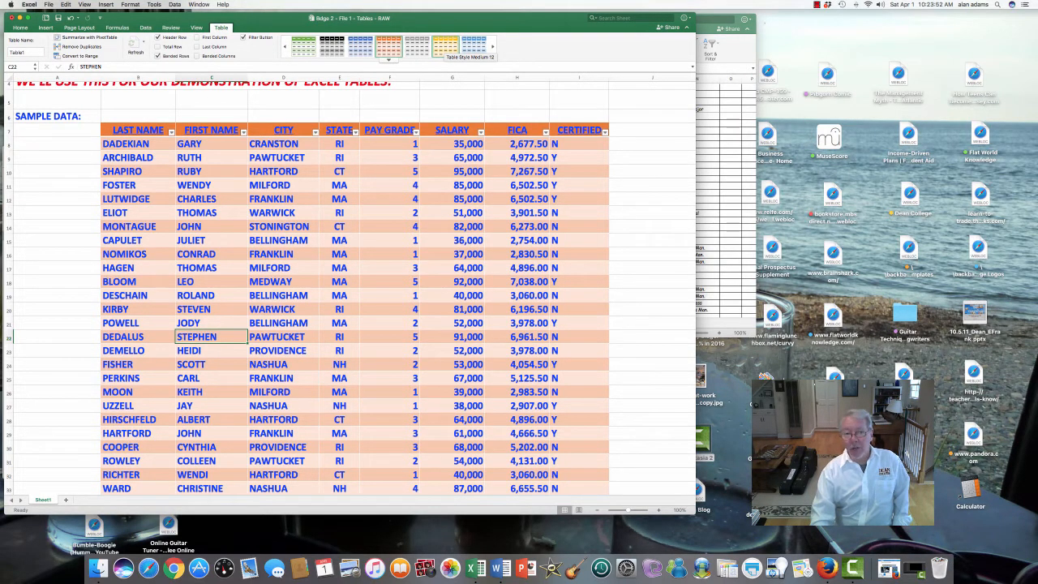
{"action": "left_click", "coordinate": [445, 46]}
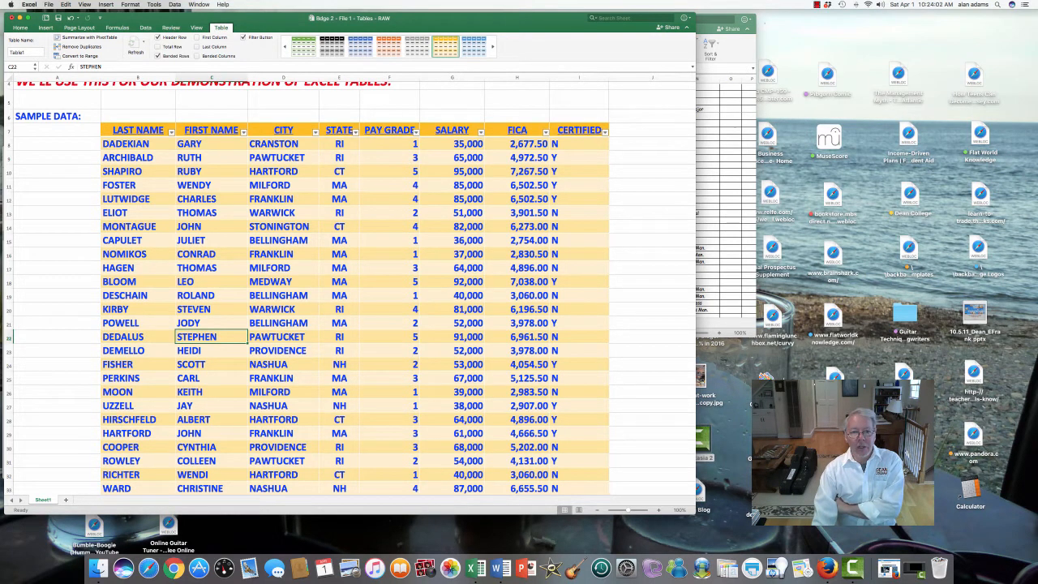
{"action": "left_click", "coordinate": [390, 186]}
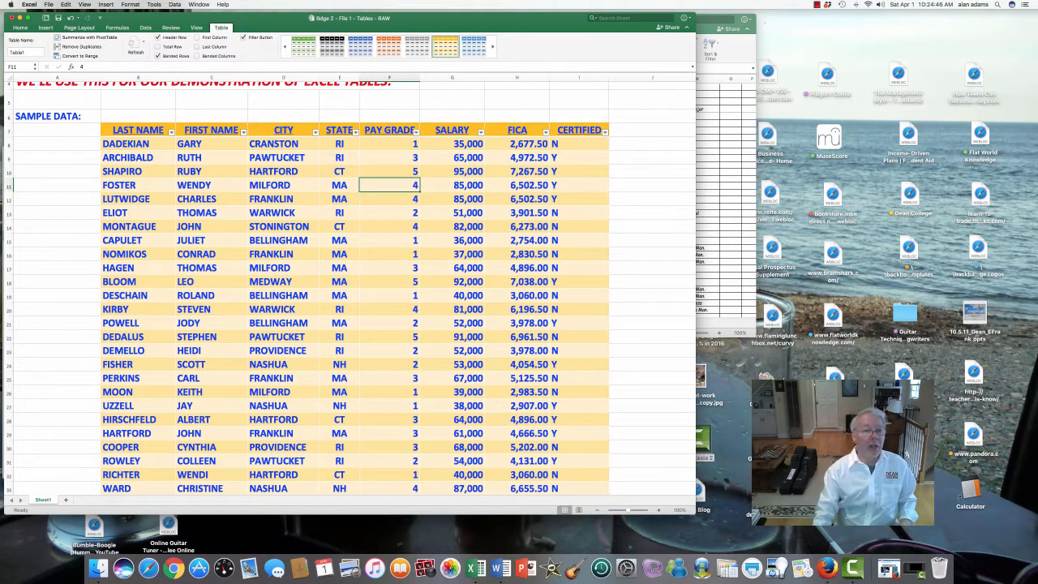
{"action": "scroll", "coordinate": [355, 287], "scroll_direction": "right", "scroll_amount": 1}
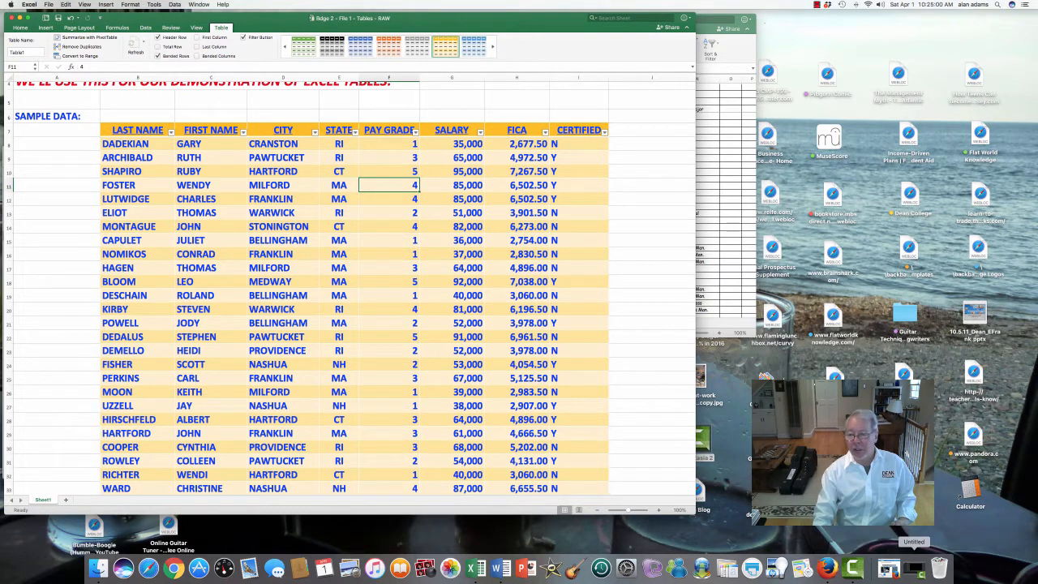
{"action": "left_click", "coordinate": [914, 567]}
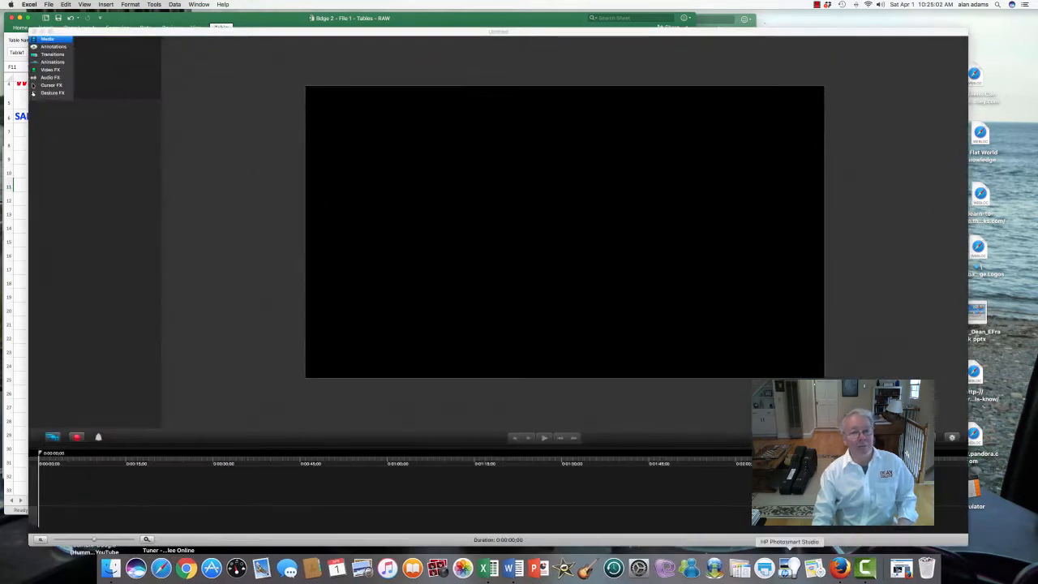